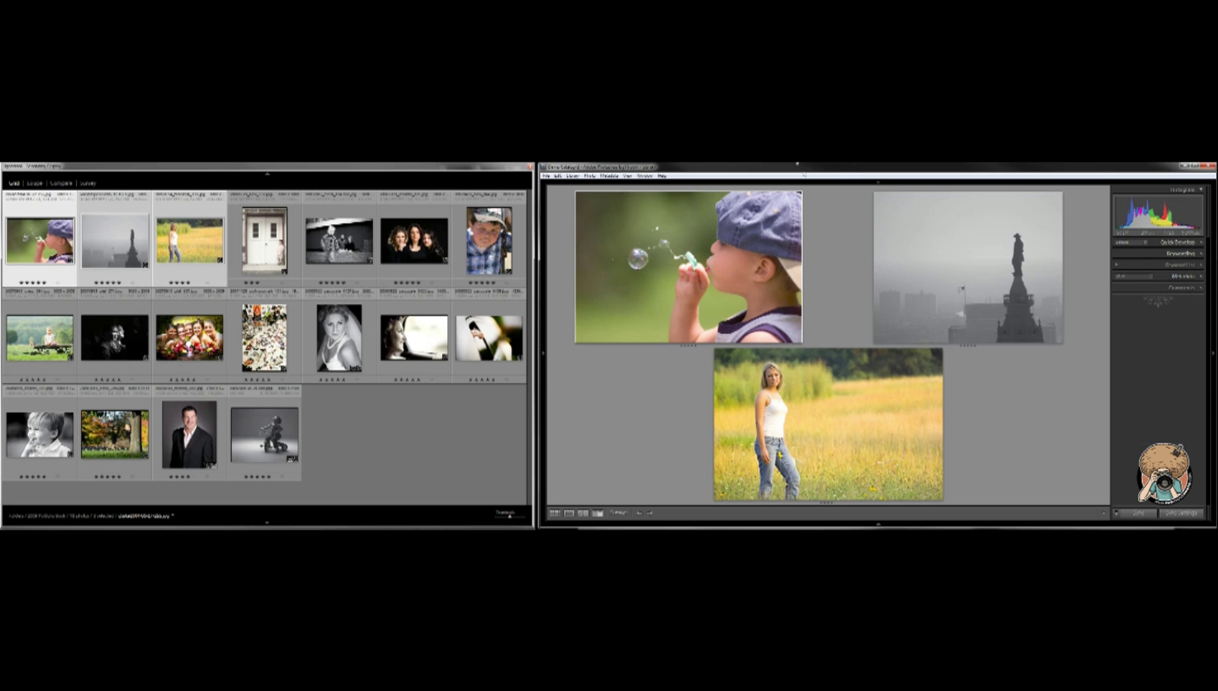
# Hide the main window's side panels for a wider grid, and show the door photo alone on the second display.
pyautogui.hotkey('shift', 'n')
pyautogui.press('g')
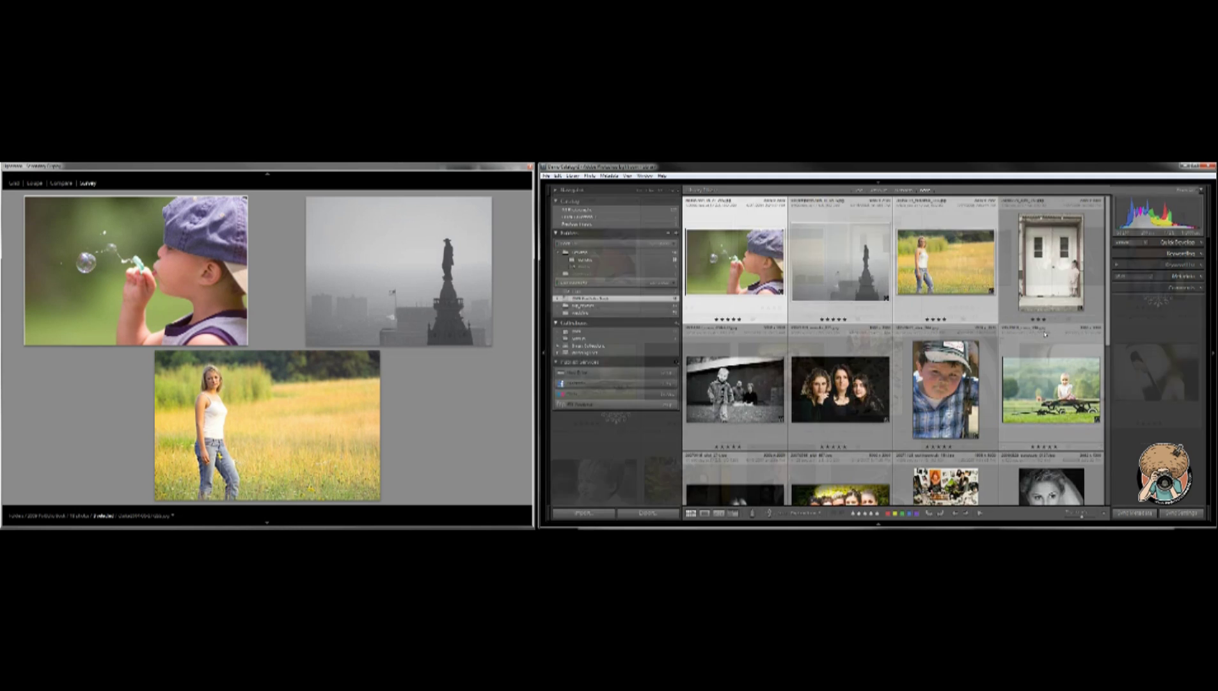
pyautogui.press('Tab')
pyautogui.press('Tab')
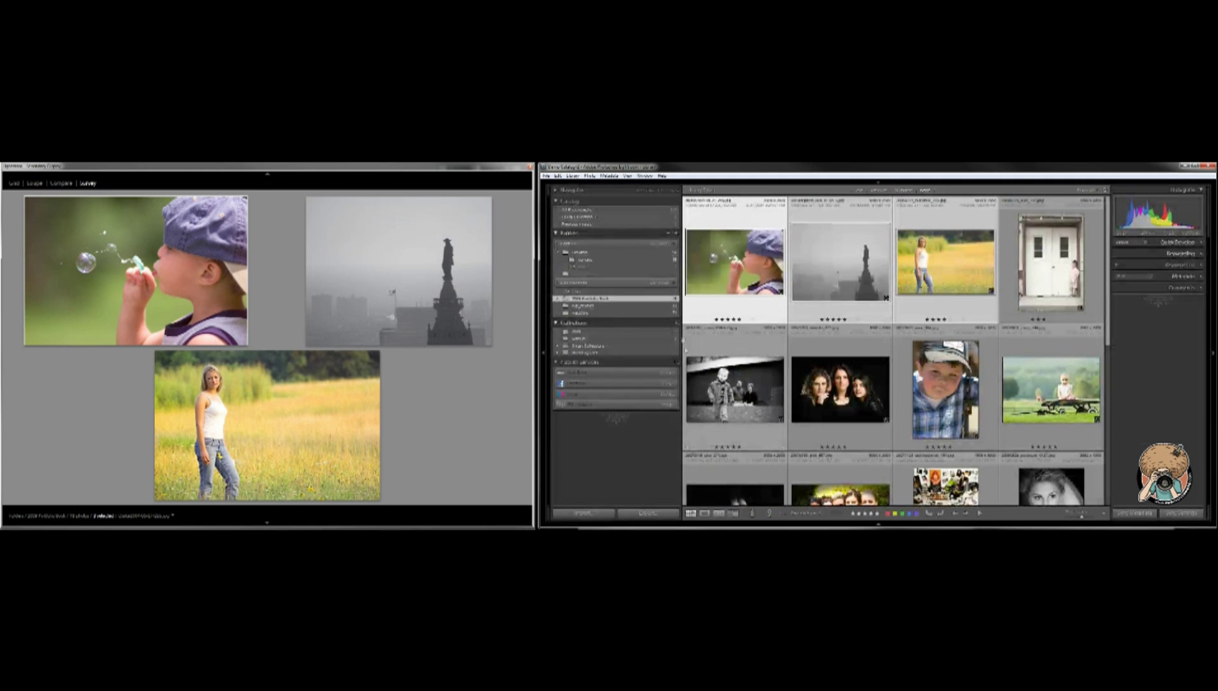
pyautogui.click(544, 354)
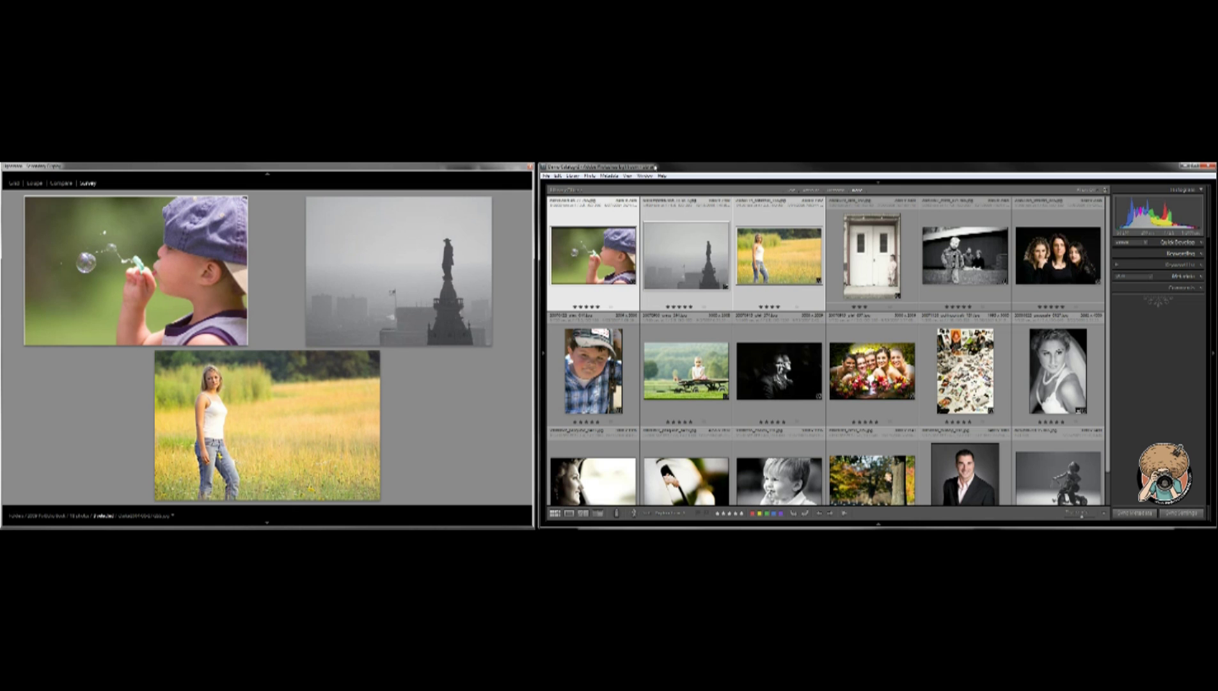
pyautogui.click(844, 253)
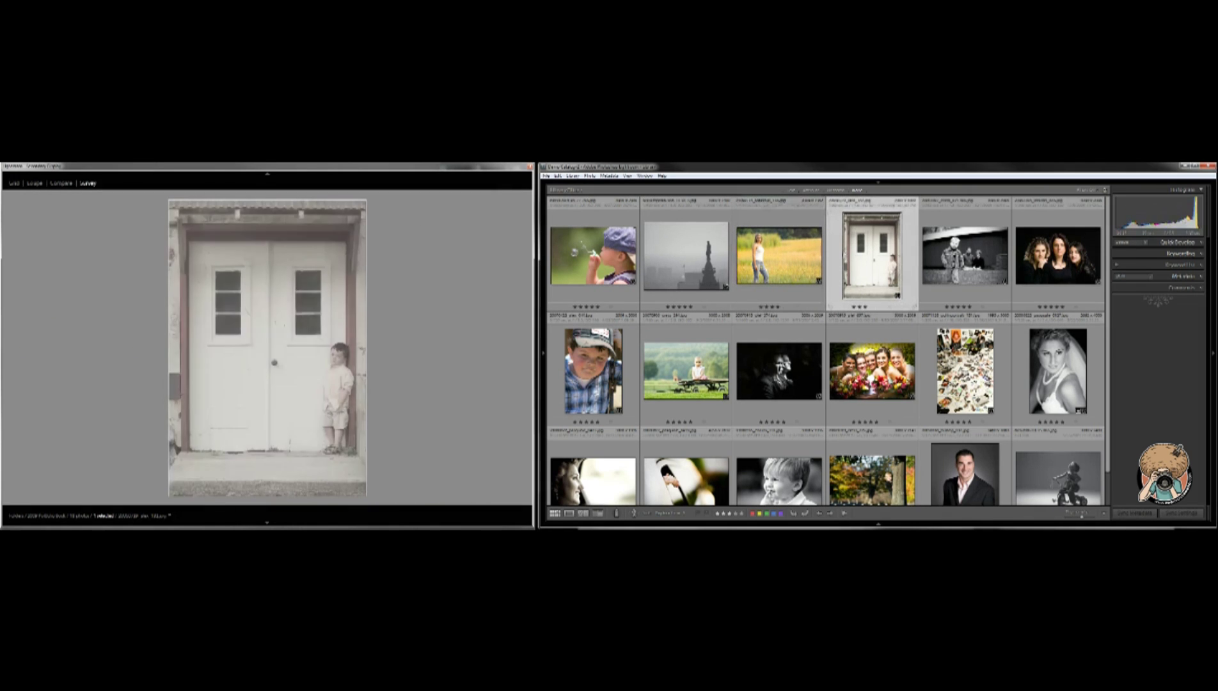
# Try Develop and Library, then show the grid on the second display and the door photo in the main Loupe.
pyautogui.click(964, 256)
pyautogui.click(888, 252)
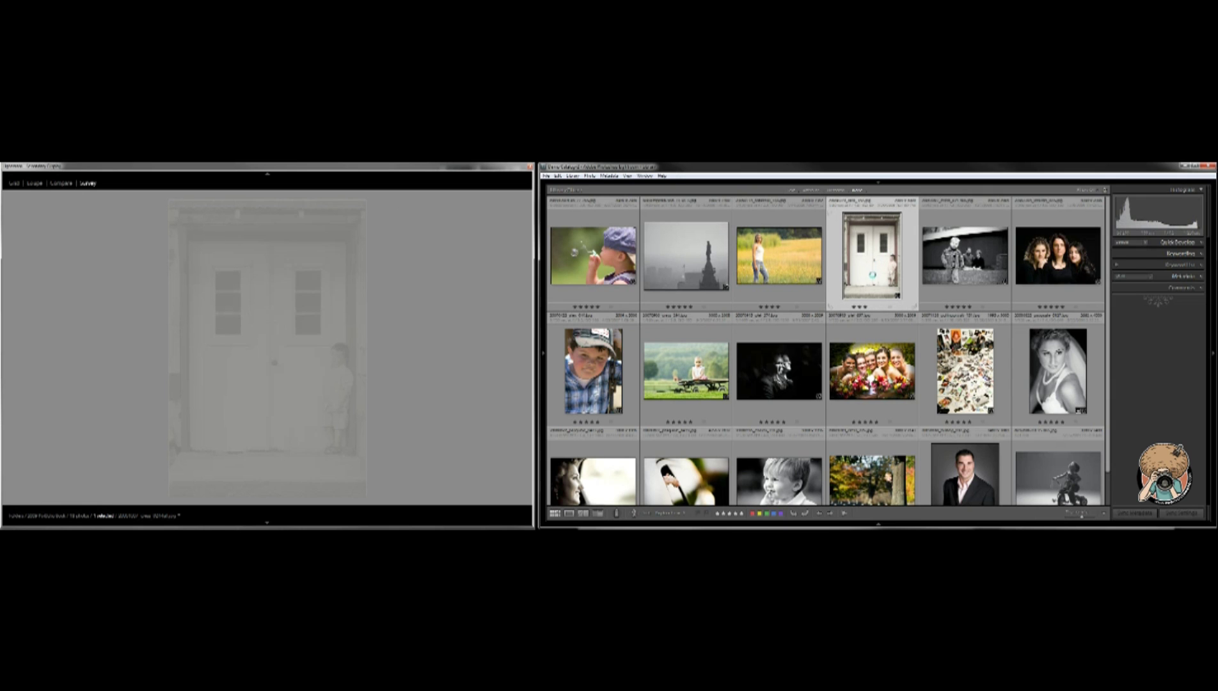
pyautogui.press('d')
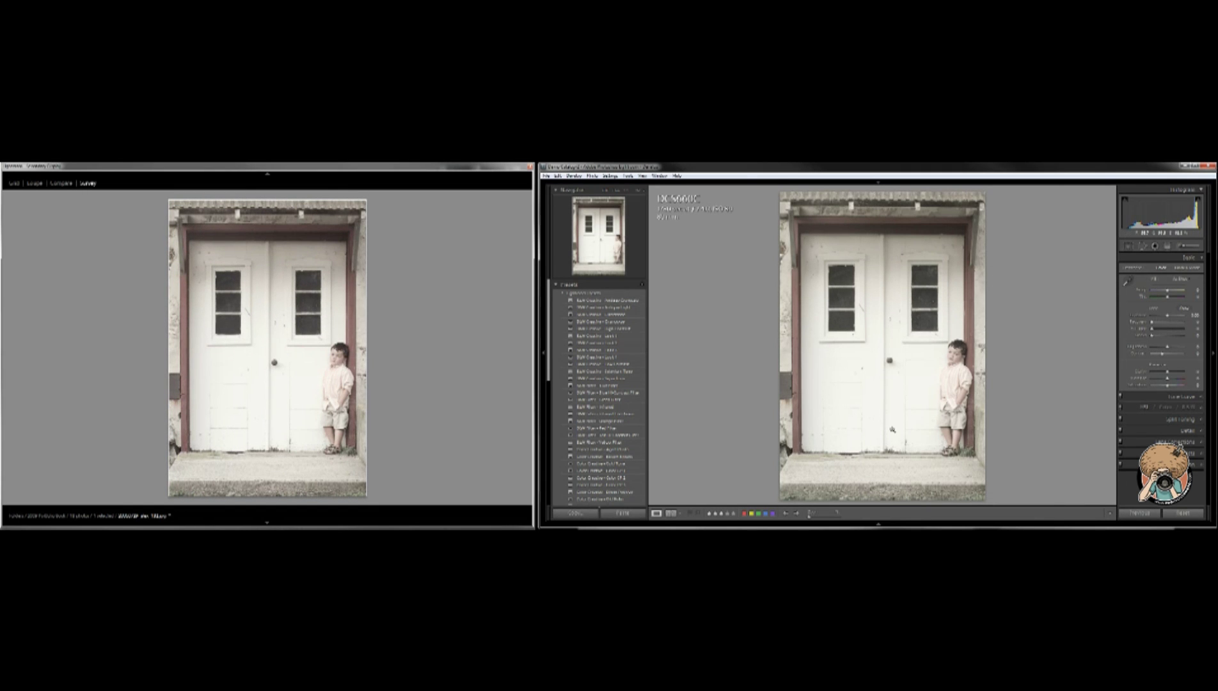
pyautogui.press('g')
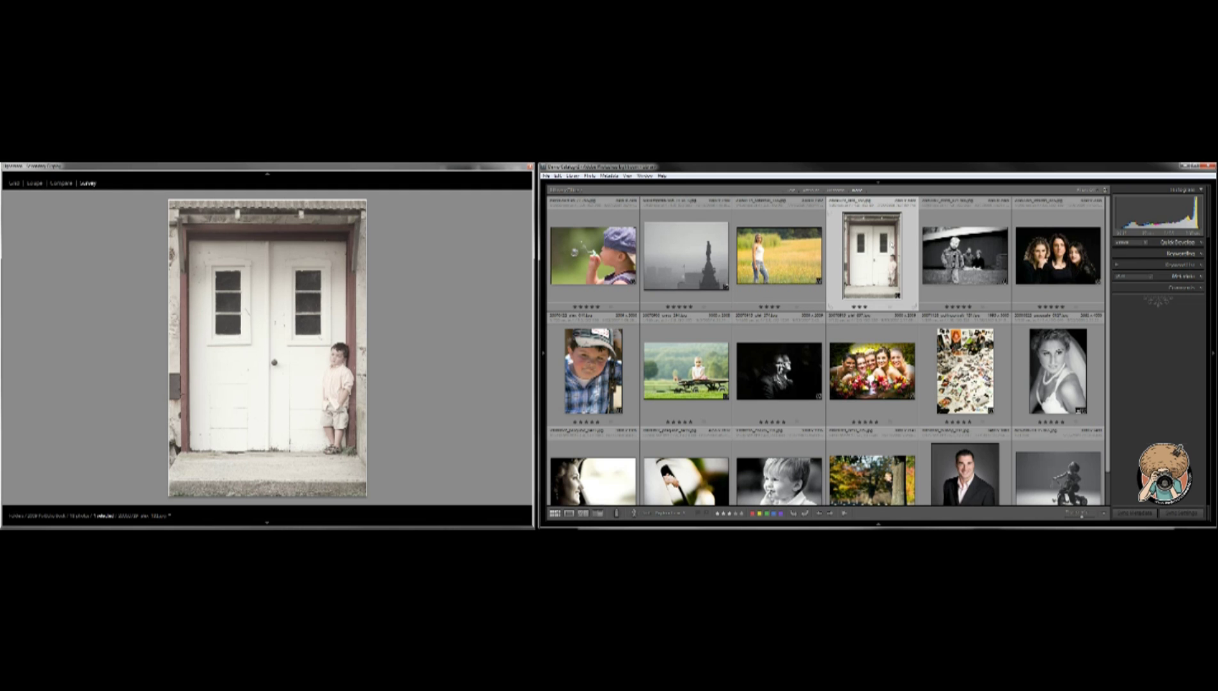
pyautogui.hotkey('shift', 'g')
pyautogui.doubleClick(867, 252)
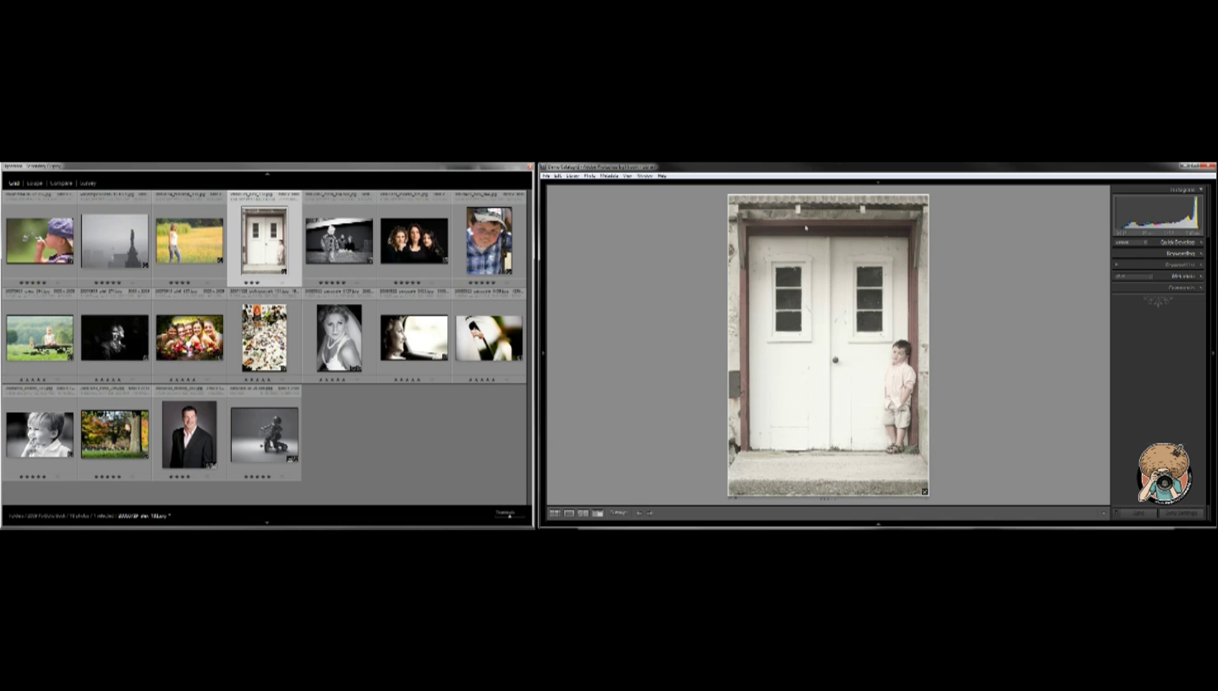
# Select the four photos from the foggy statue to the black-and-white family picture.
pyautogui.press('g')
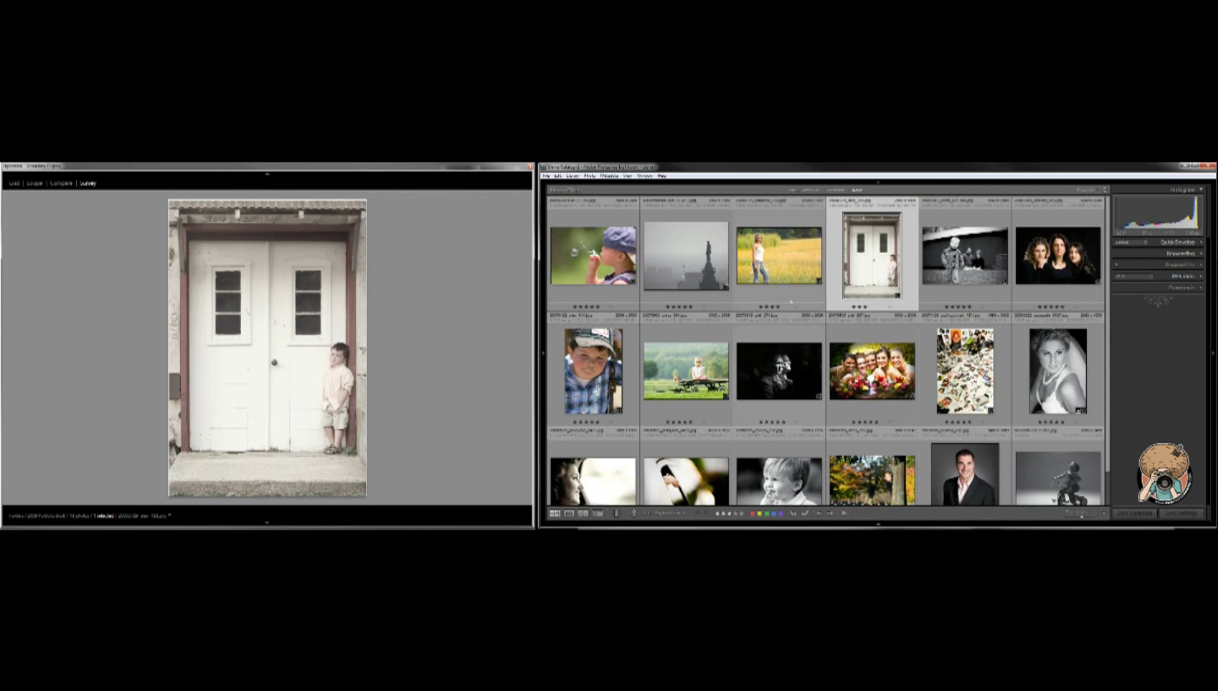
pyautogui.click(686, 256)
pyautogui.keyDown('shift'); pyautogui.click(965, 256); pyautogui.keyUp('shift')
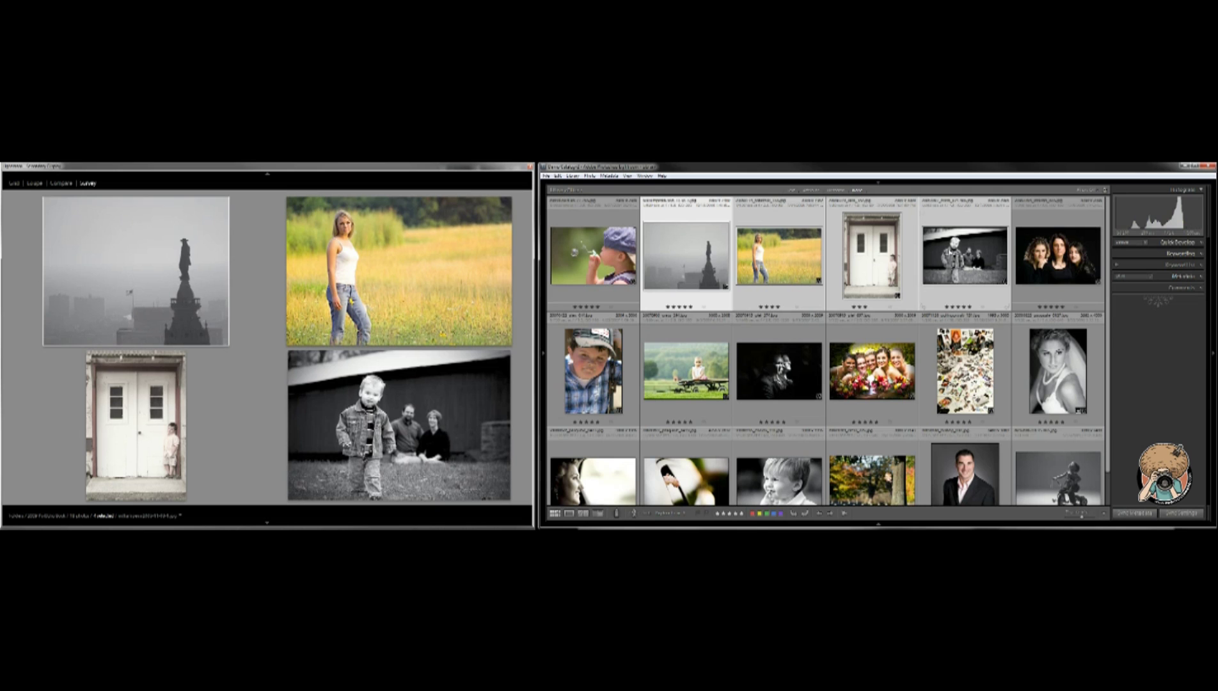
# Survey the four photos in the main window and compare the statue and field photos on the second display.
pyautogui.press('n')
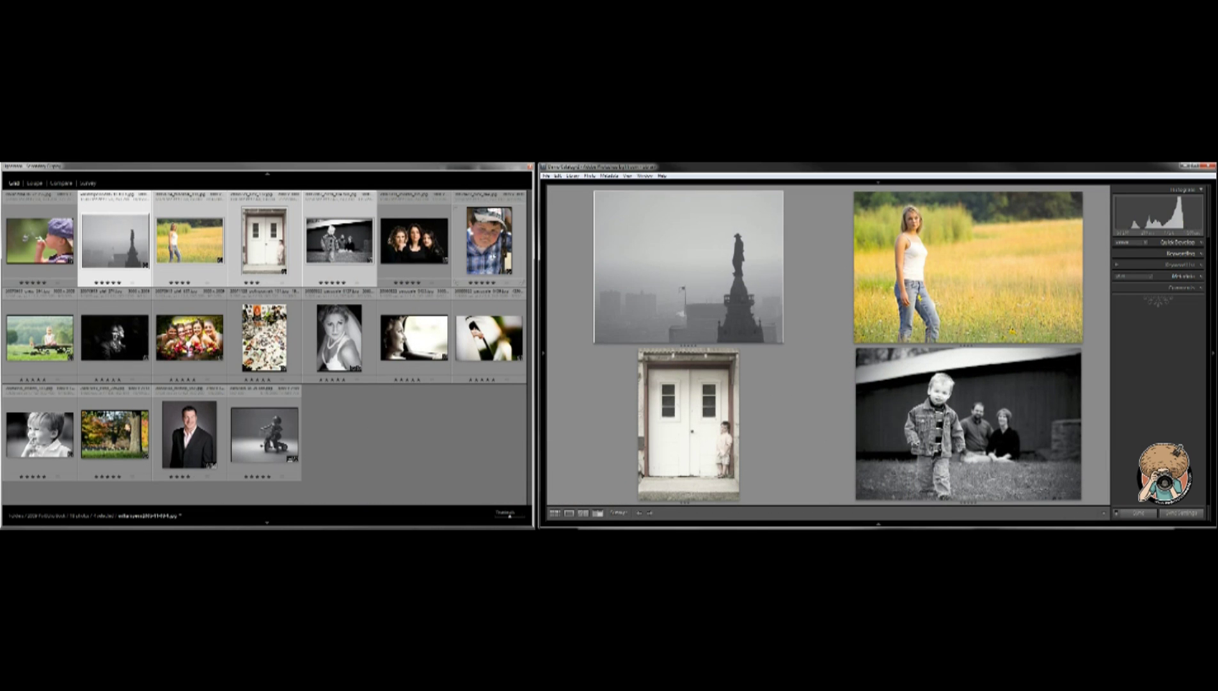
pyautogui.hotkey('shift', 'n')
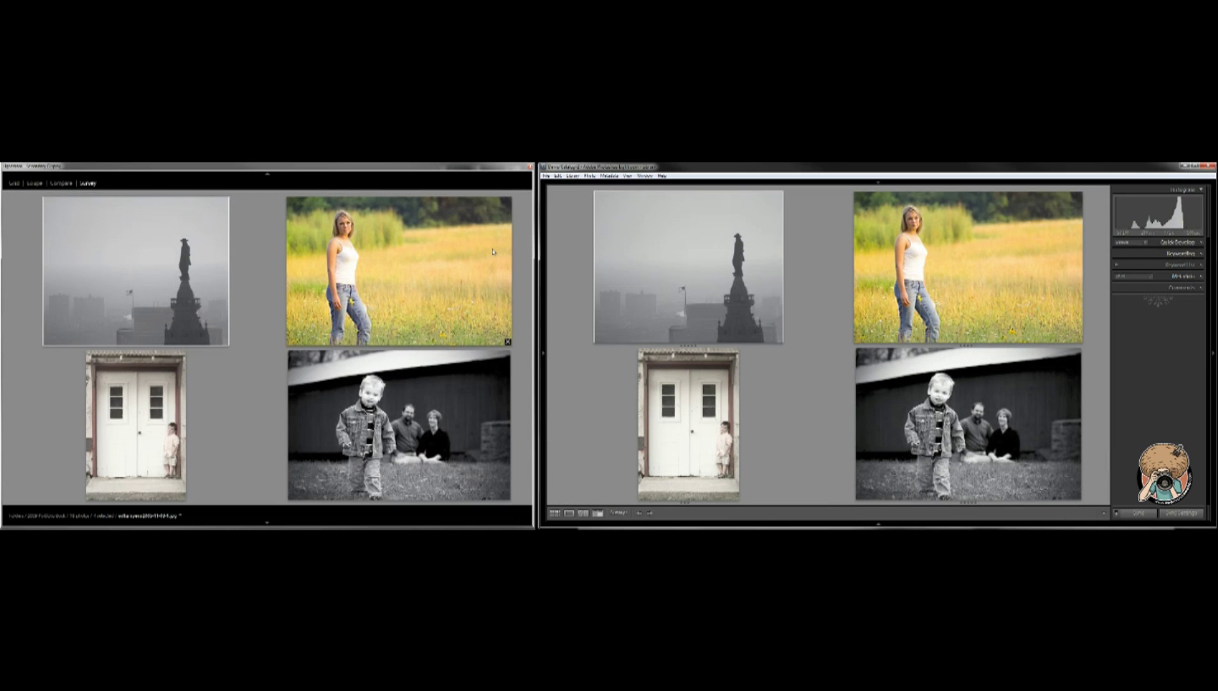
pyautogui.hotkey('shift', 'c')
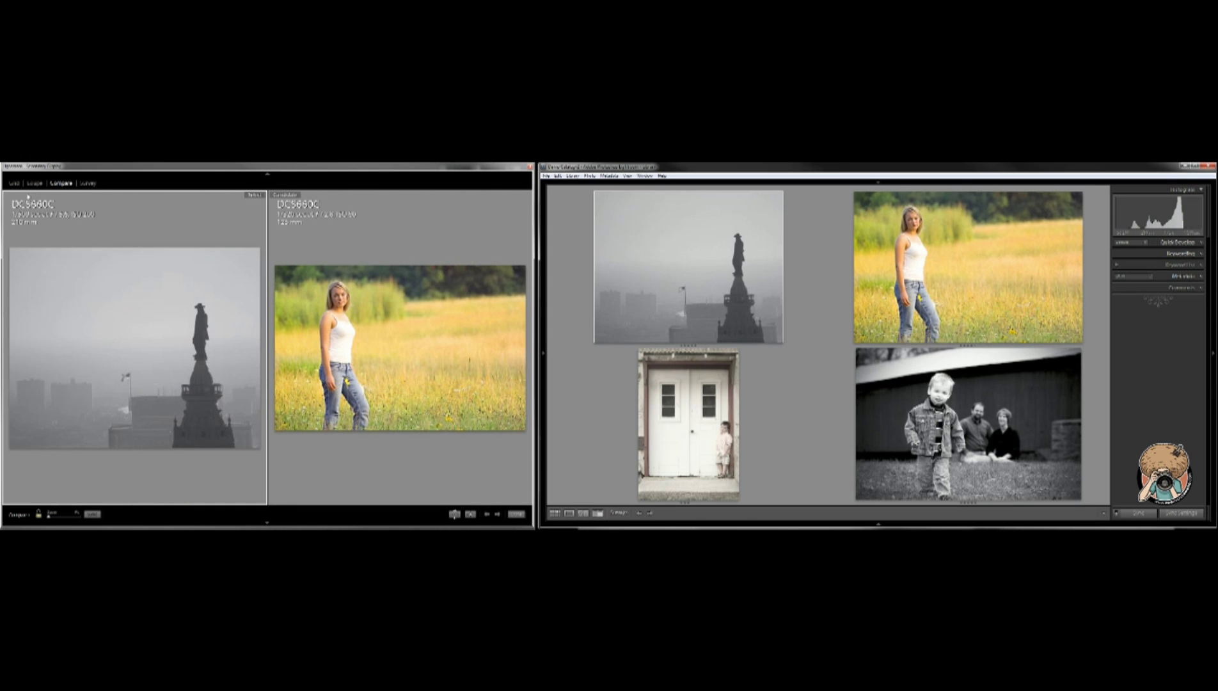
# Preview the statue skyline photo alone and zoomed in, then return the main window to the four-photo survey.
pyautogui.press('e')
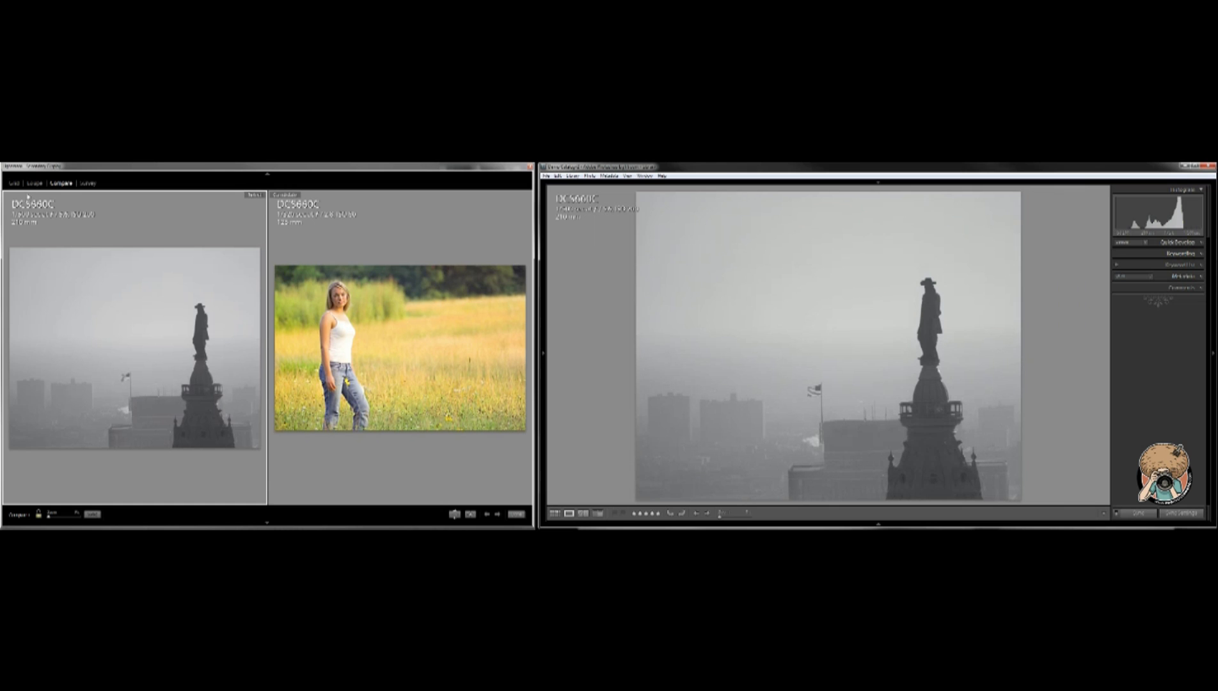
pyautogui.press('Right')
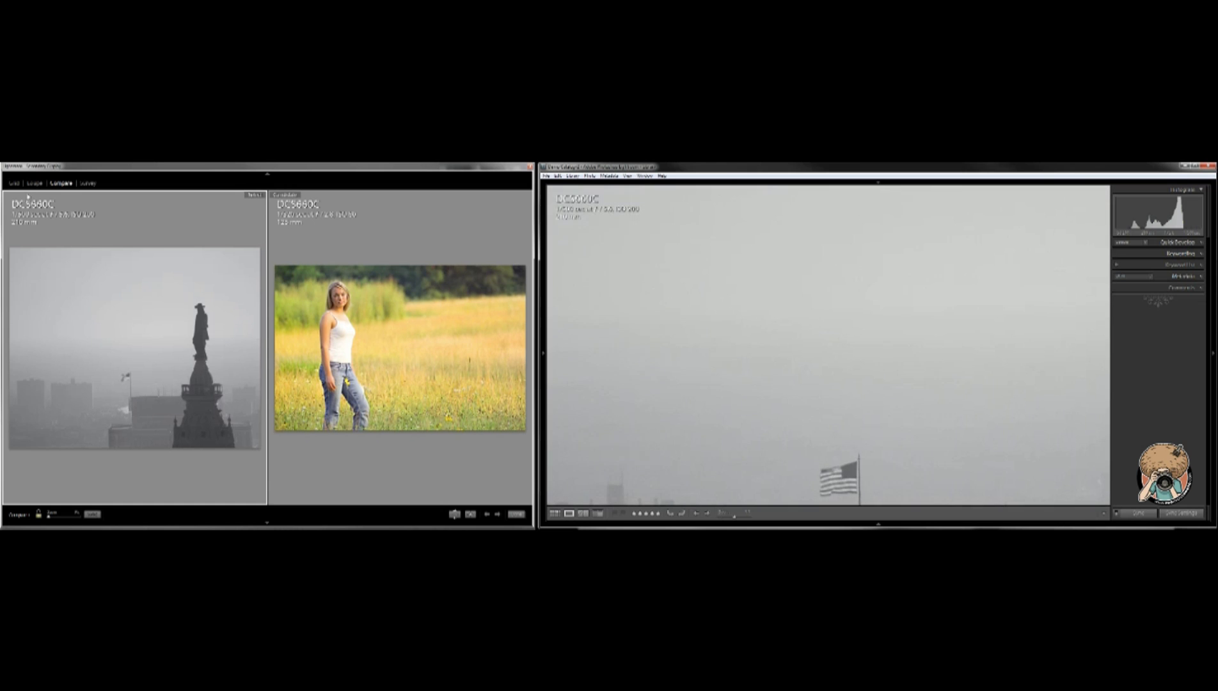
pyautogui.press('n')
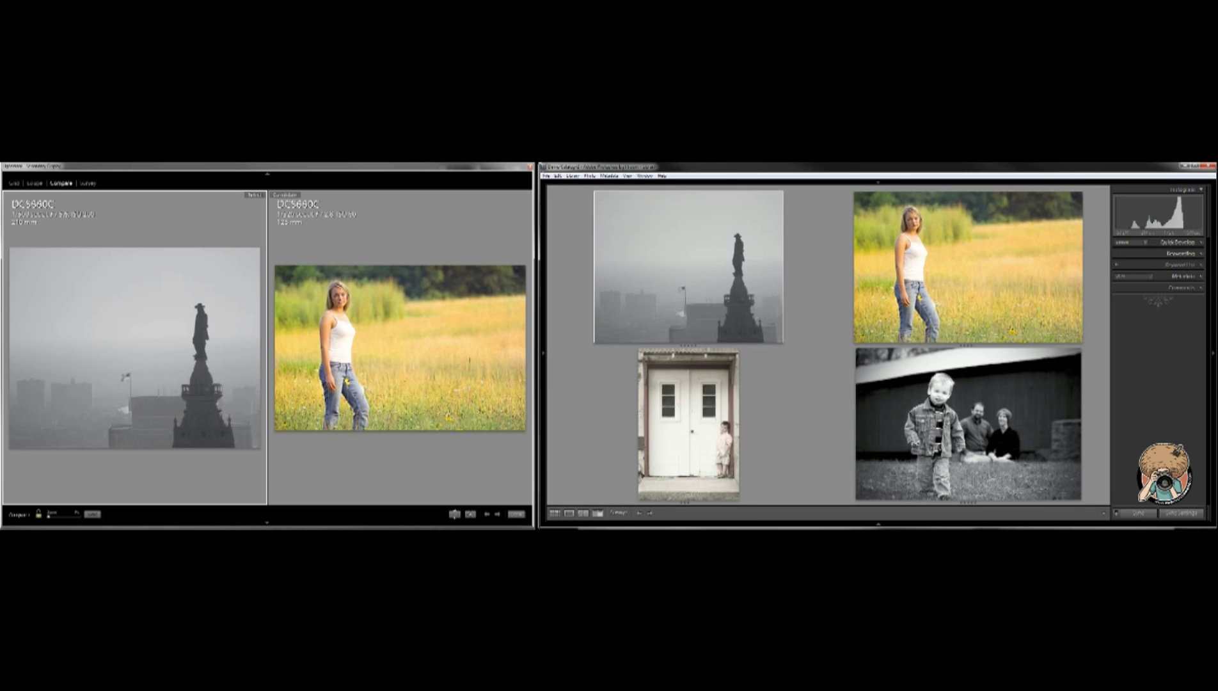
# Switch the second display to Loupe - Normal from Window > Secondary Display, showing the statue photo alone.
pyautogui.click(628, 176)
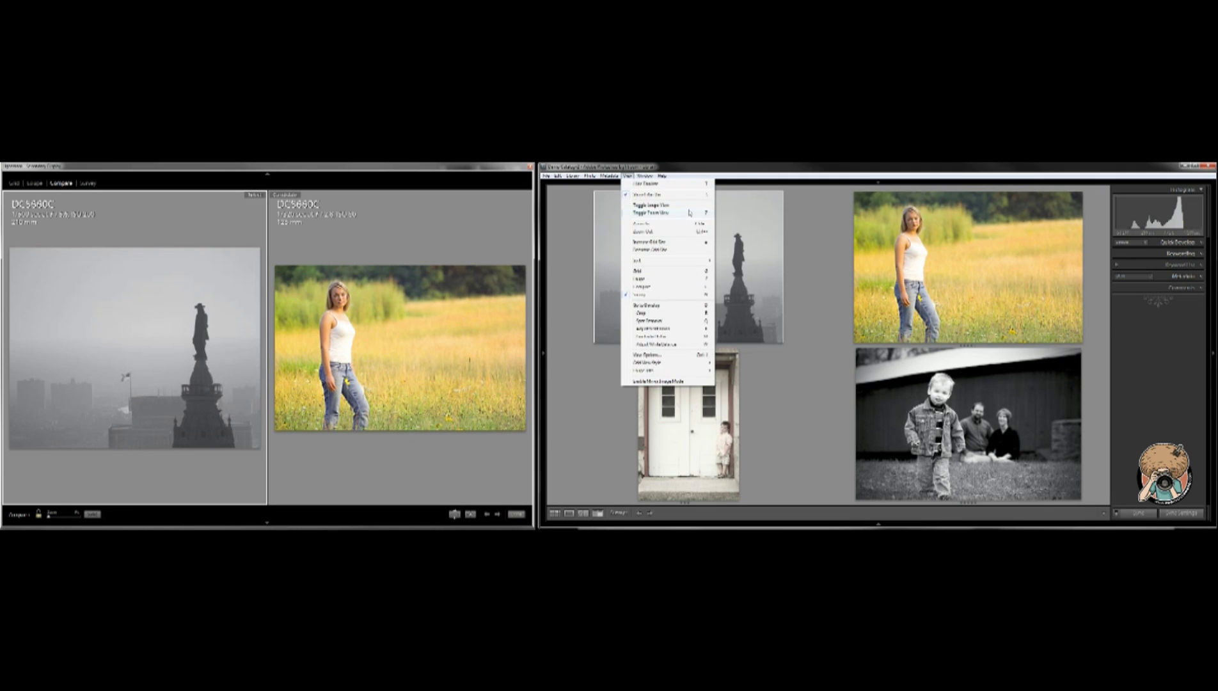
pyautogui.press('Right')
pyautogui.moveTo(732, 206)
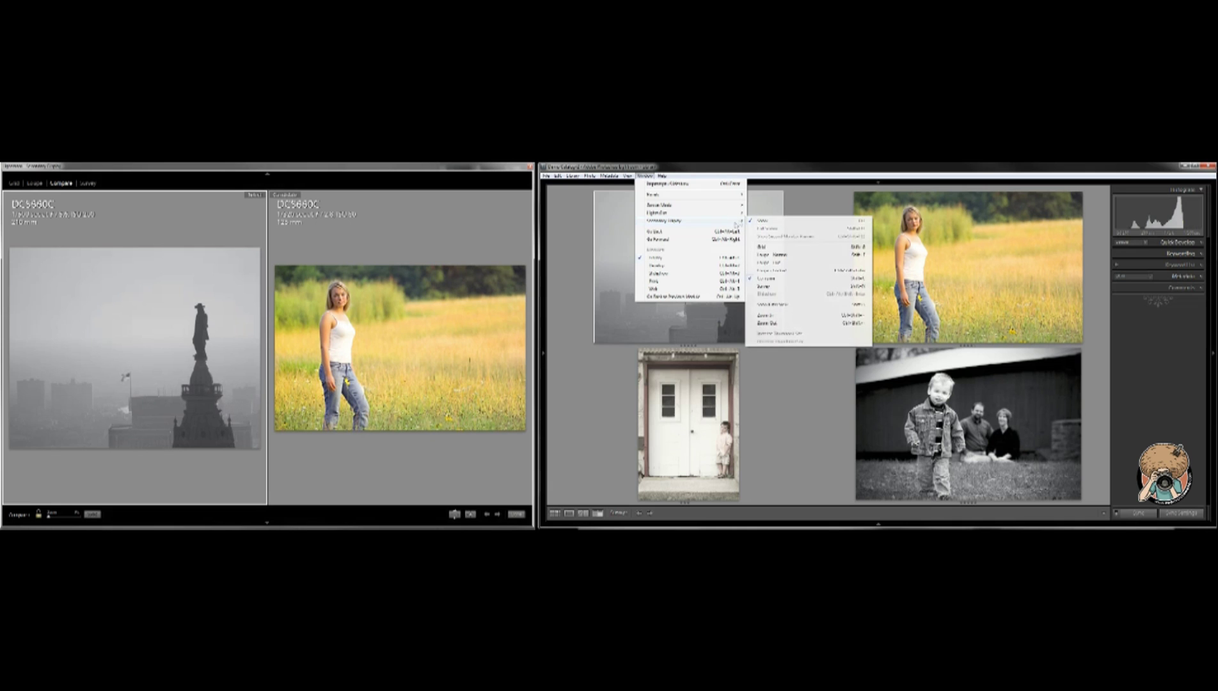
pyautogui.click(795, 258)
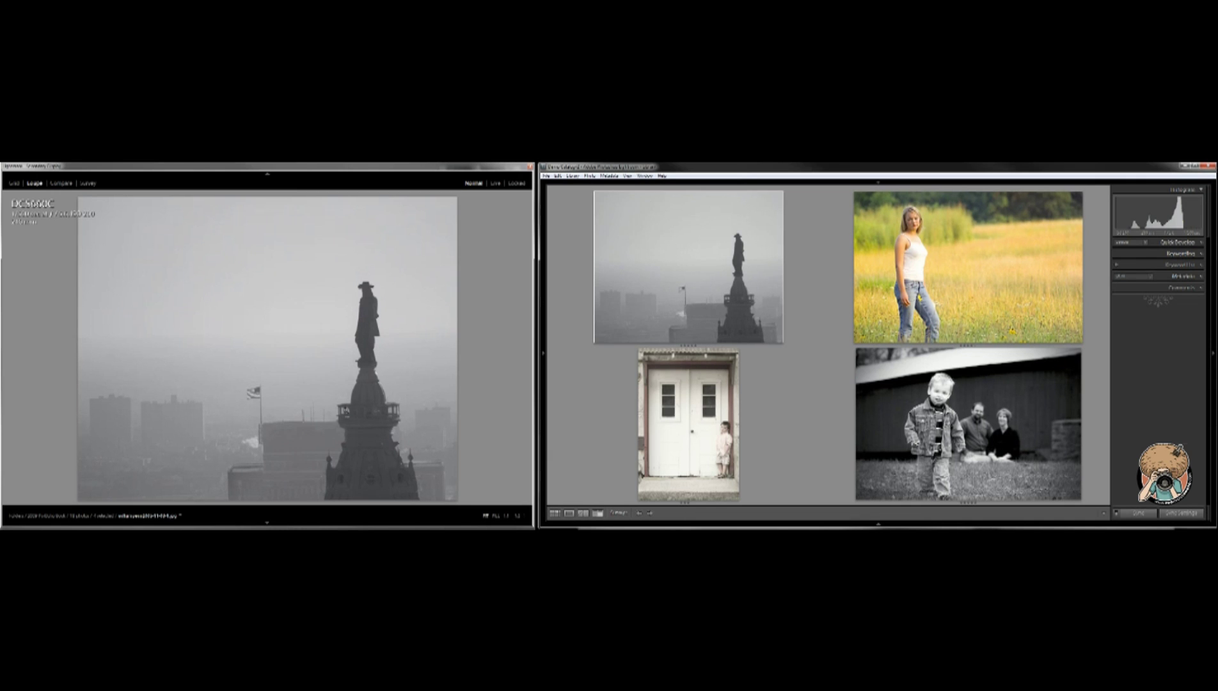
# Swap views so the second display surveys the four photos and the main window shows the grid.
pyautogui.click(15, 183)
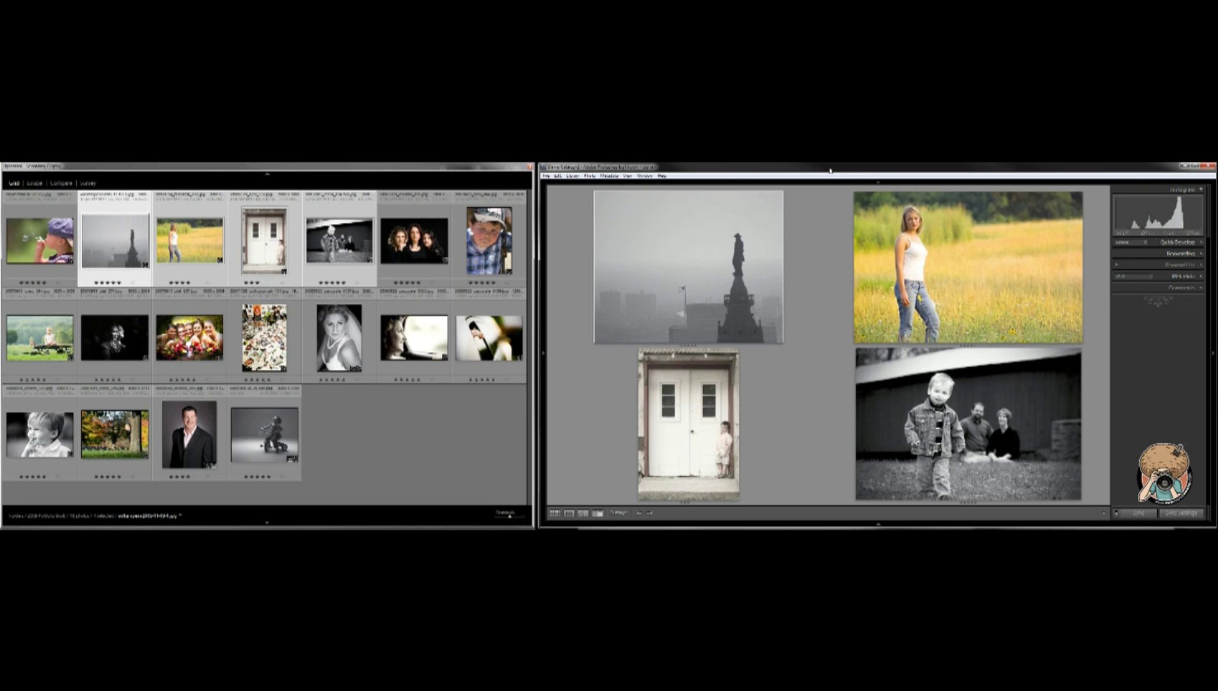
pyautogui.hotkey('shift', 'n')
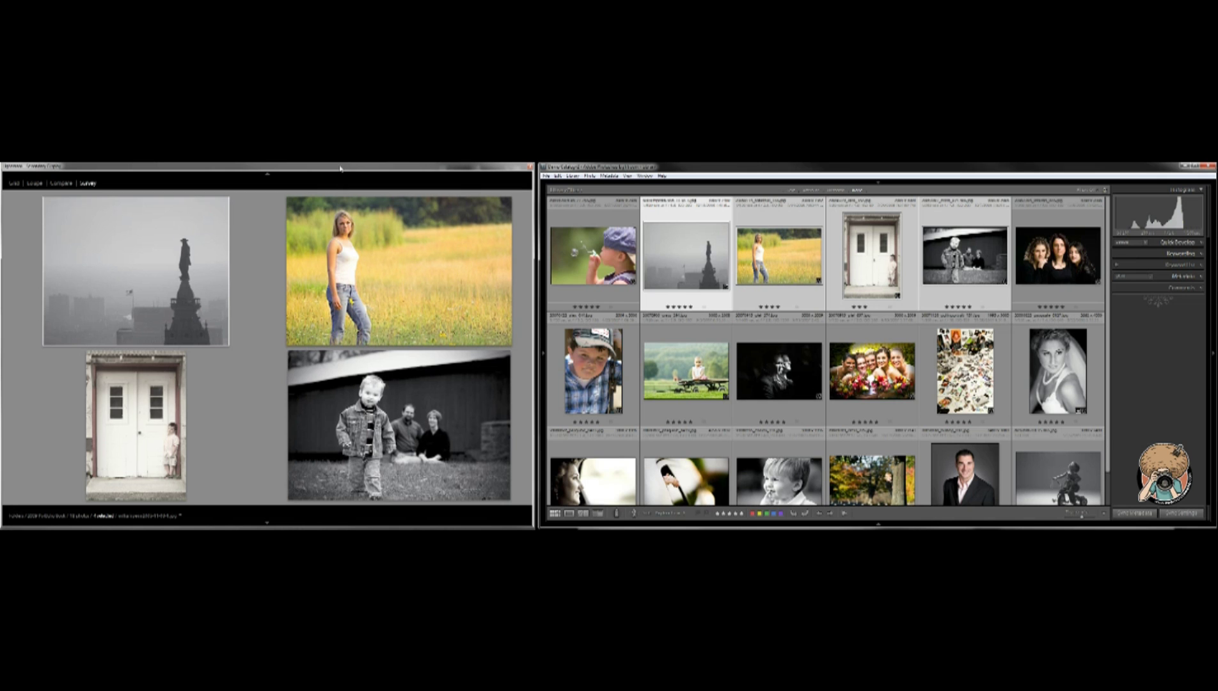
# Move the grid to the second display and open the boy-and-family photo in Develop.
pyautogui.press('n')
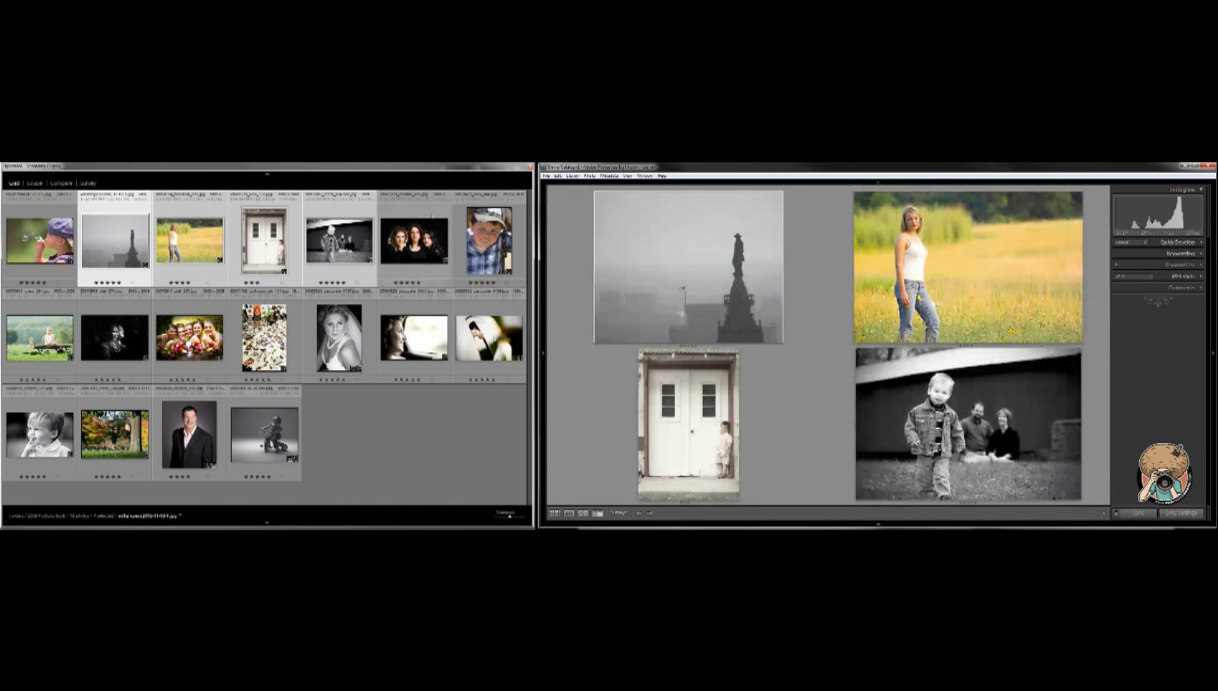
pyautogui.click(1041, 421)
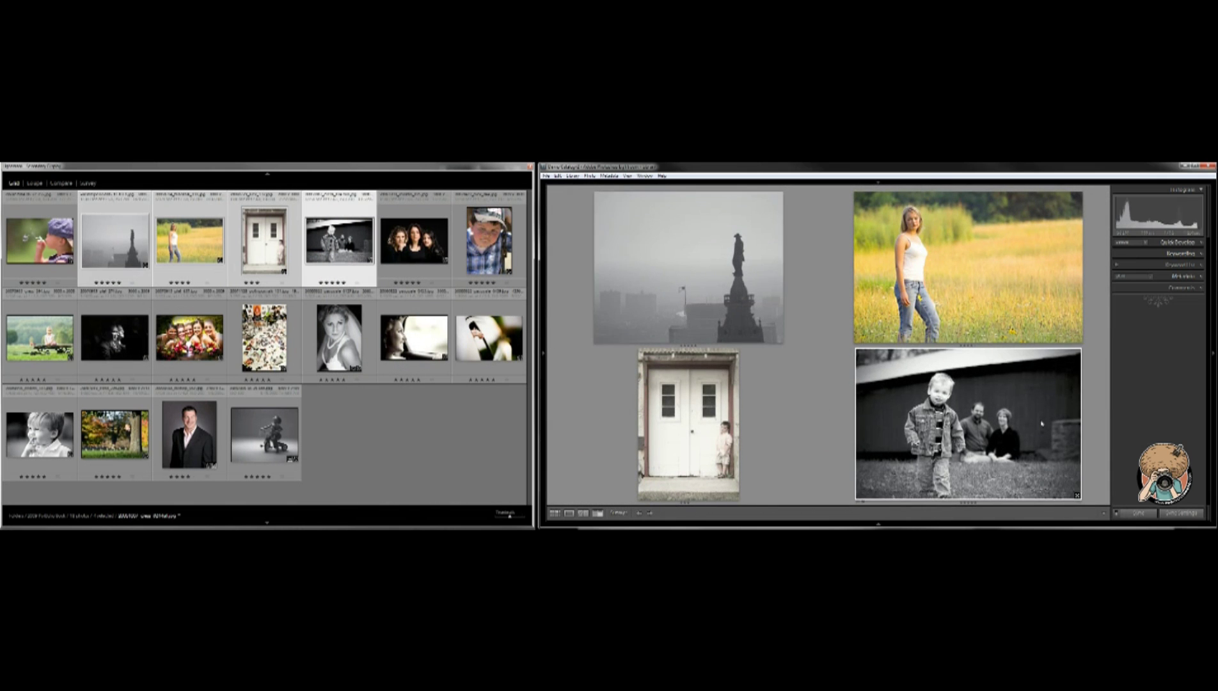
pyautogui.press('d')
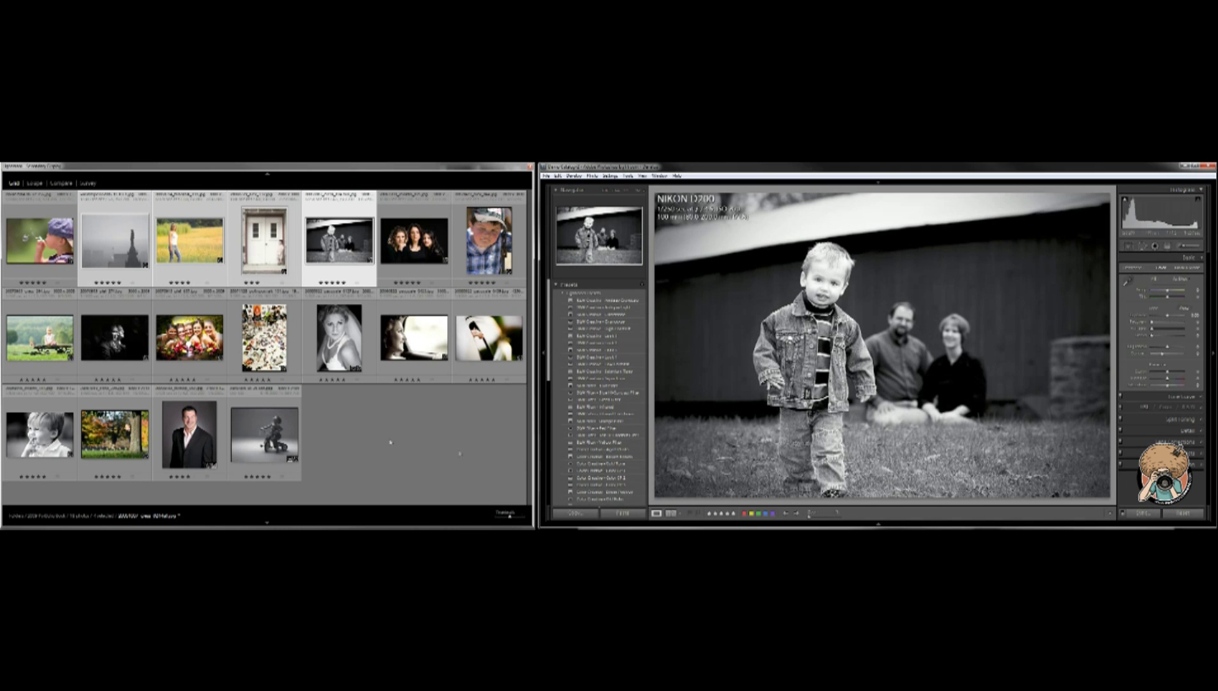
# Step Develop through the collage, woman-in-car and autumn tree photos from the secondary grid.
pyautogui.click(264, 337)
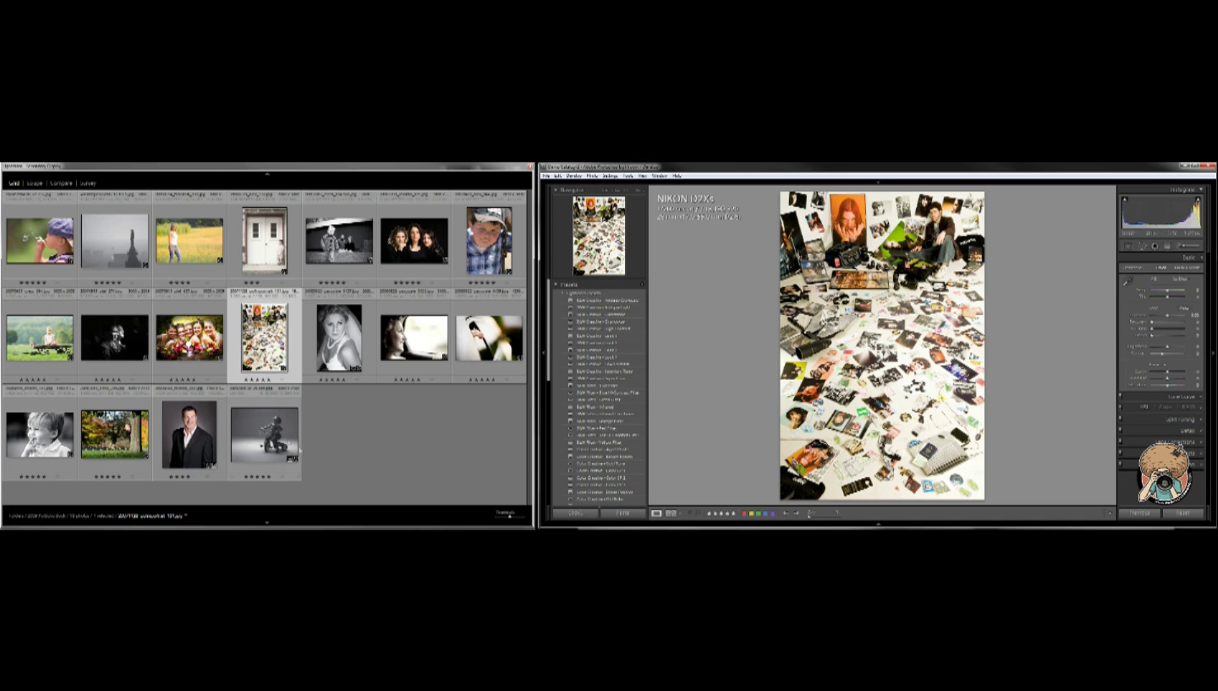
pyautogui.click(414, 337)
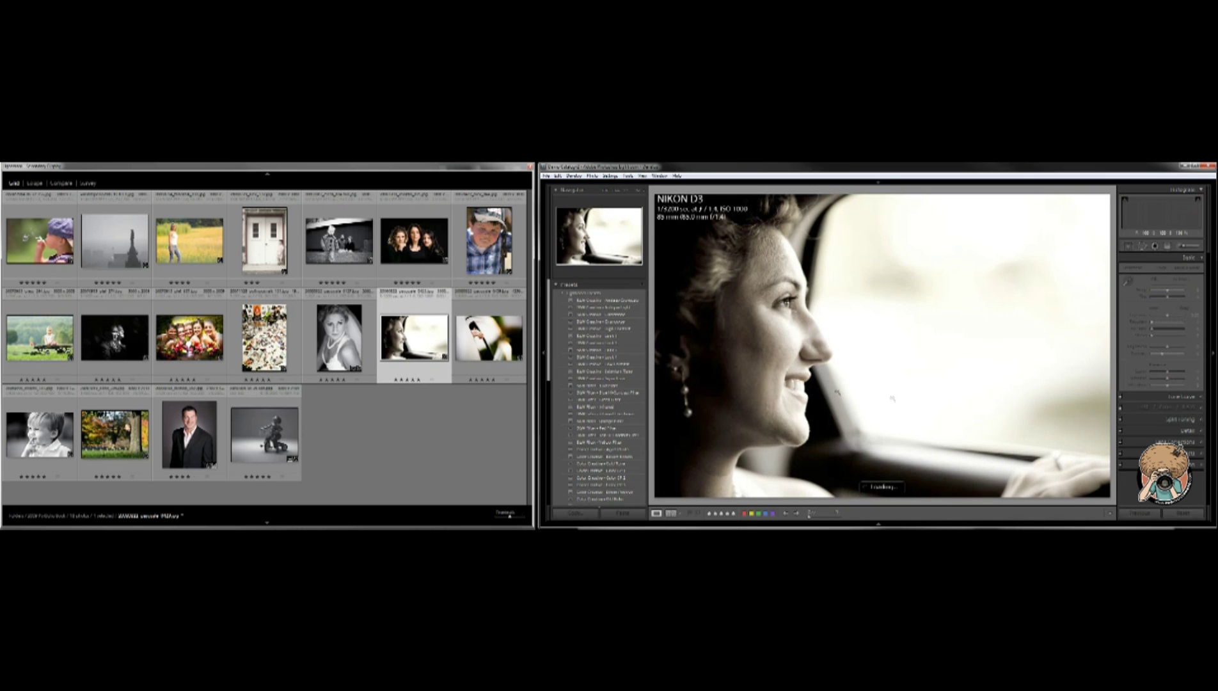
pyautogui.click(115, 434)
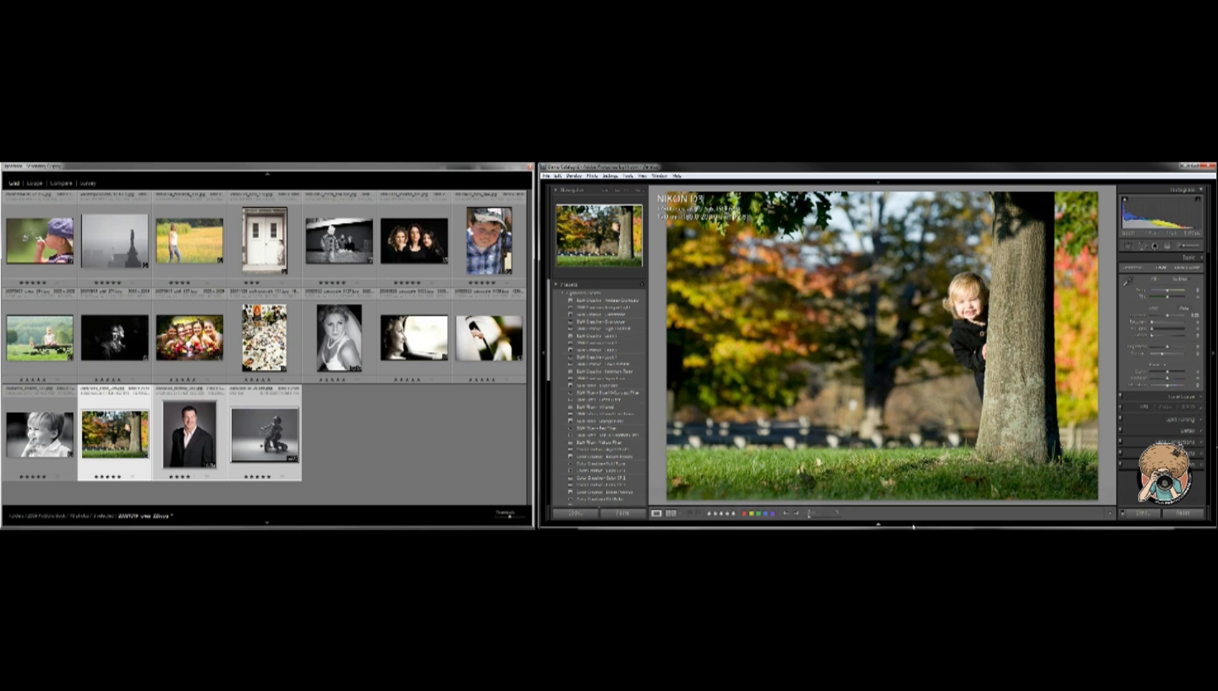
# Switch the second display to Loupe so it shows the autumn child-behind-tree photo large.
pyautogui.moveTo(914, 526)
pyautogui.click(34, 184)
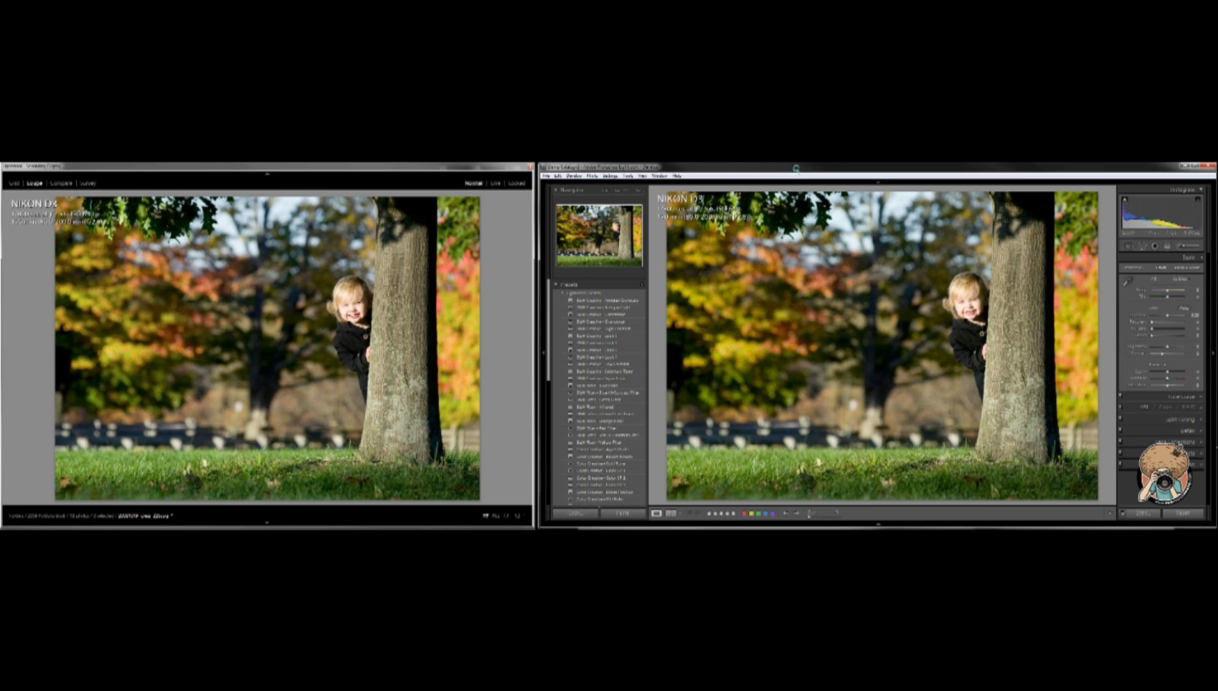
# Return the main window to the grid, move to the baby-on-wagon photo, and set the secondary Loupe to Live.
pyautogui.press('g')
pyautogui.press('Left')
pyautogui.press('Left')
pyautogui.press('Left')
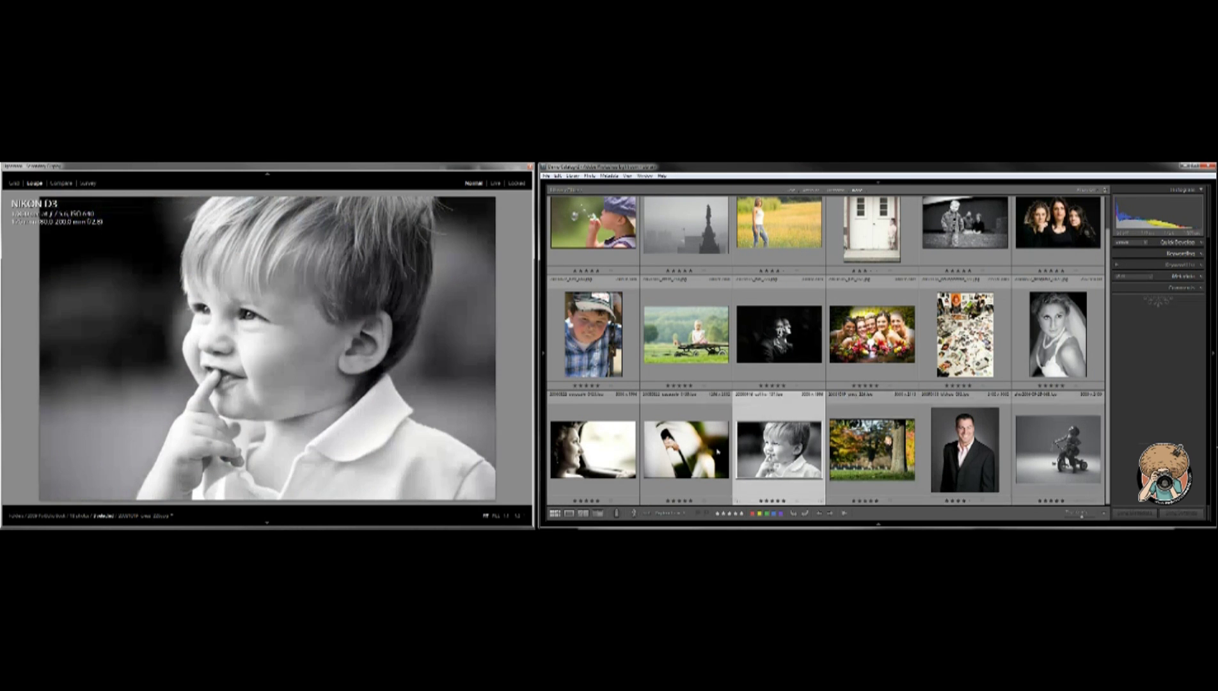
pyautogui.press('Up')
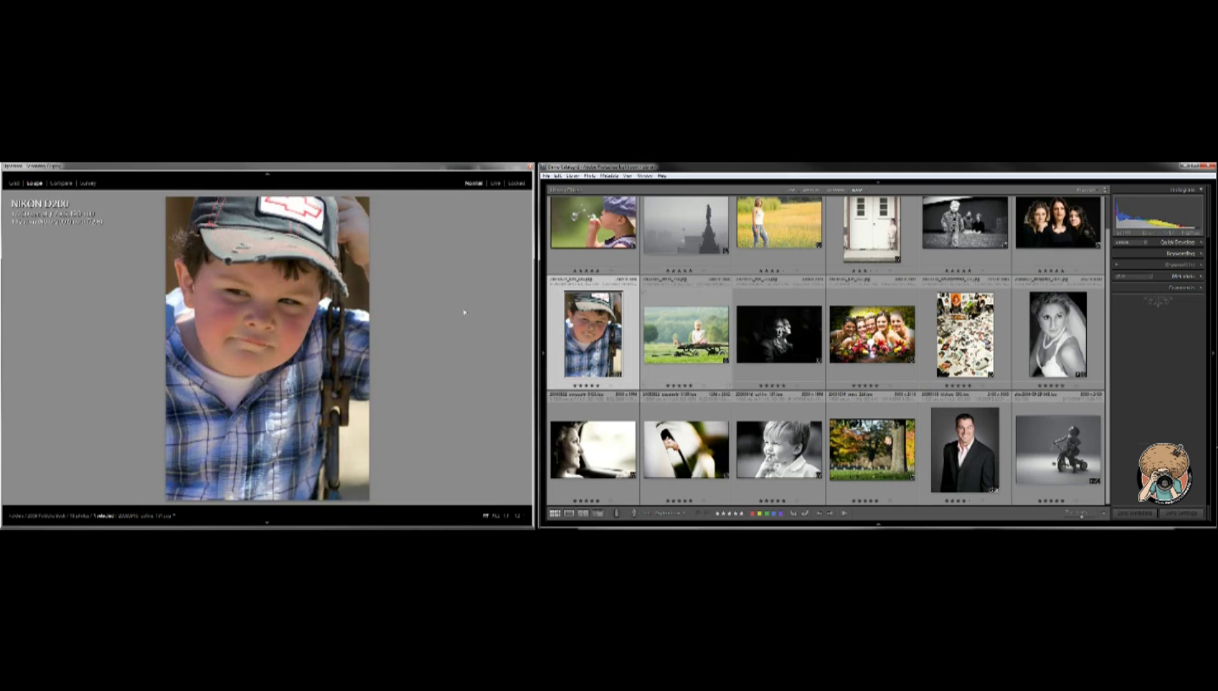
pyautogui.press('Right')
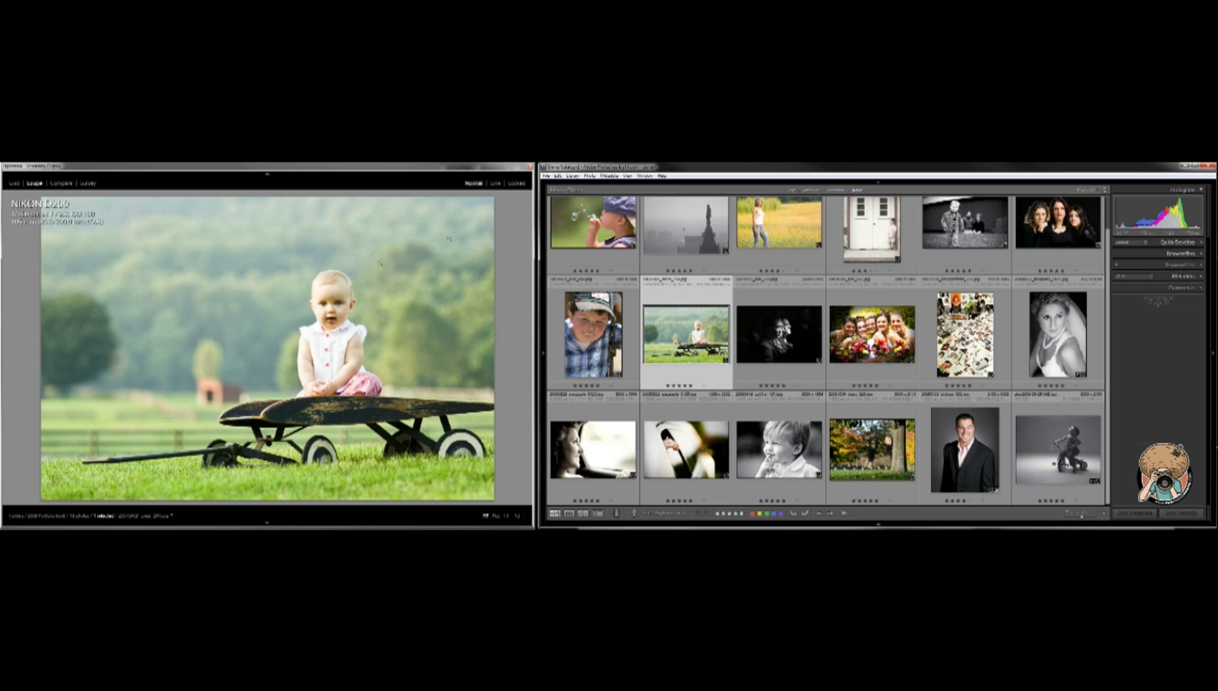
pyautogui.click(493, 184)
# Browse neighbouring photos, then lock the baby-on-wagon photo on the second display and return to the grid.
pyautogui.press('Right')
pyautogui.press('Left')
pyautogui.press('Left')
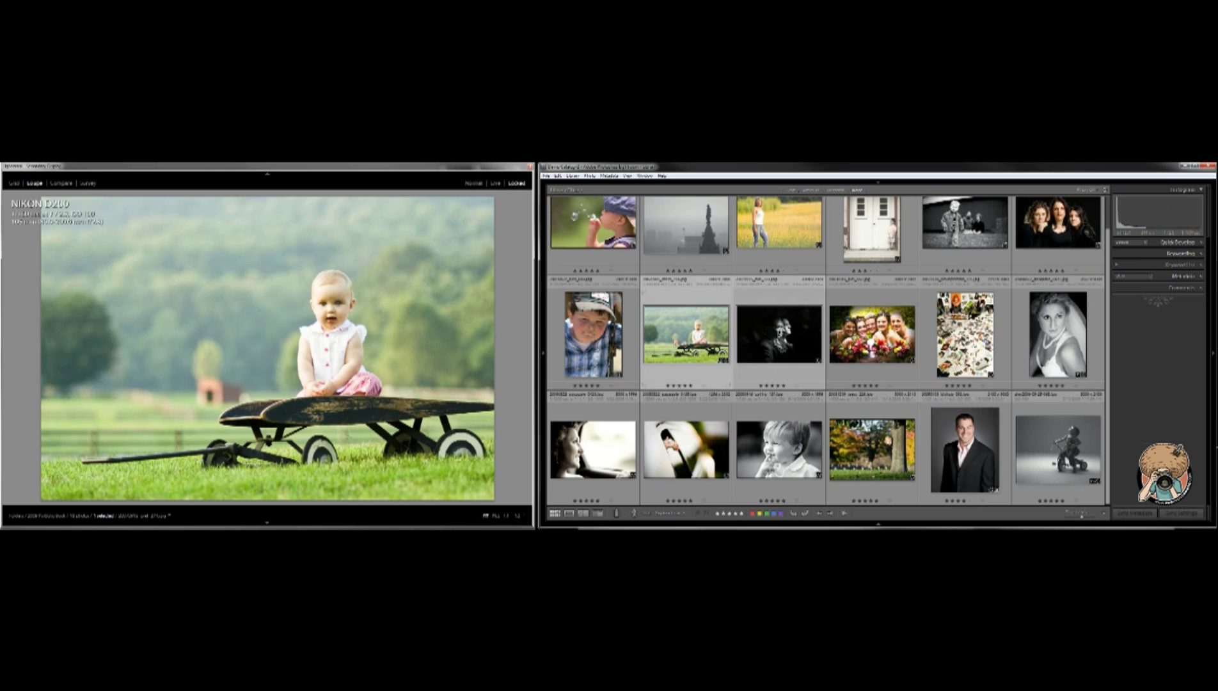
pyautogui.scroll(1, 686, 284)
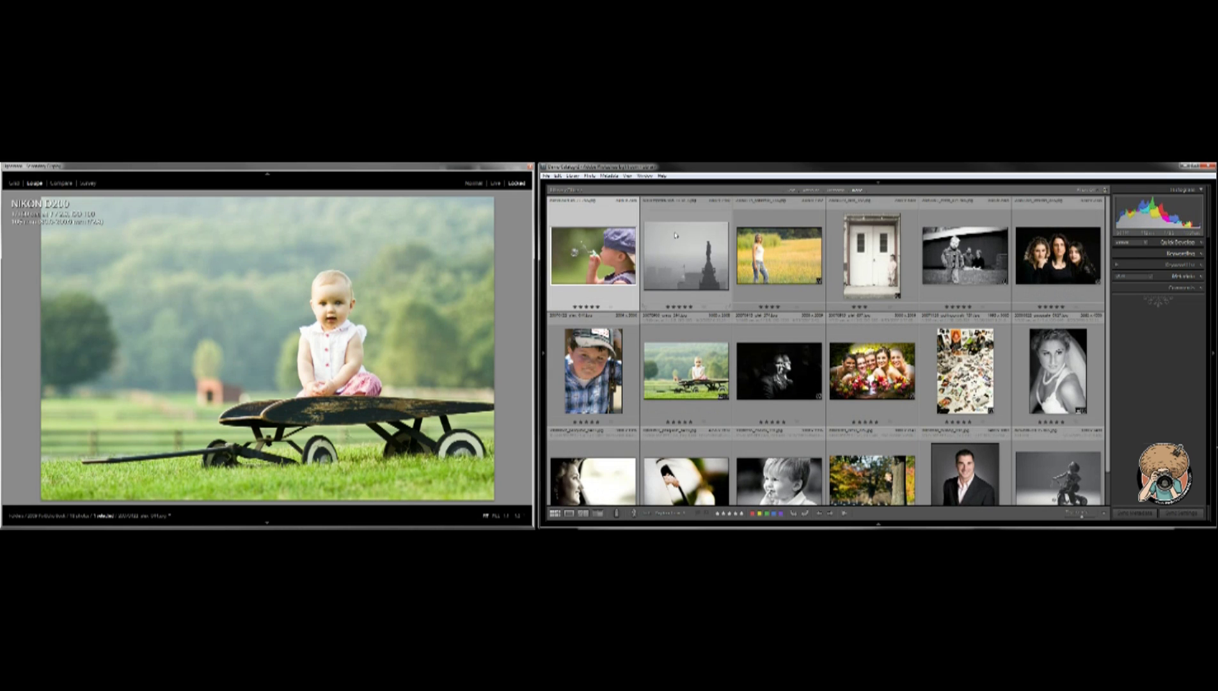
pyautogui.press('Right')
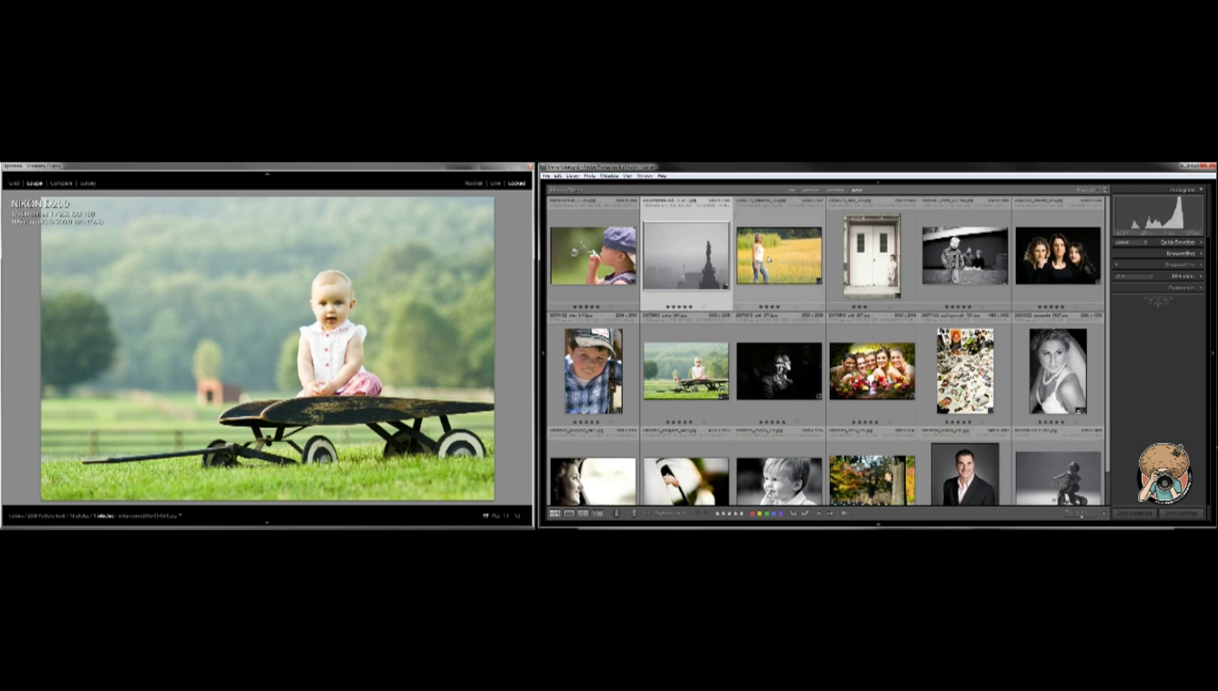
pyautogui.press('Down')
pyautogui.press('Right')
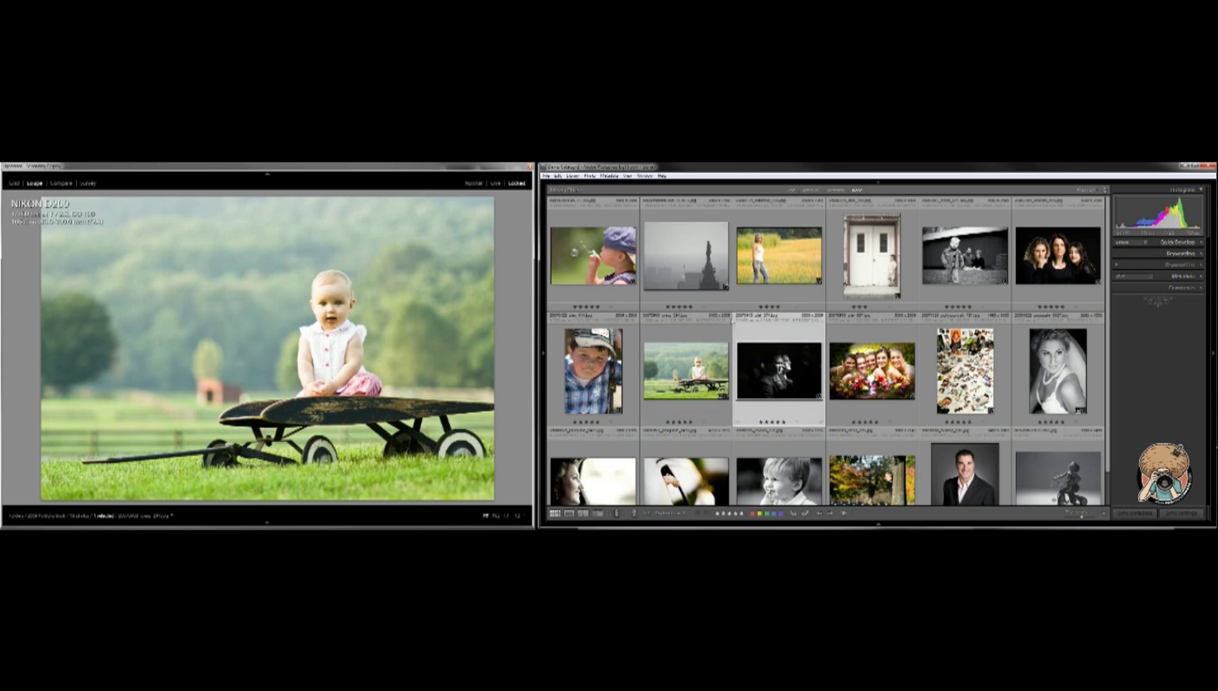
pyautogui.press('Left')
pyautogui.doubleClick(685, 374)
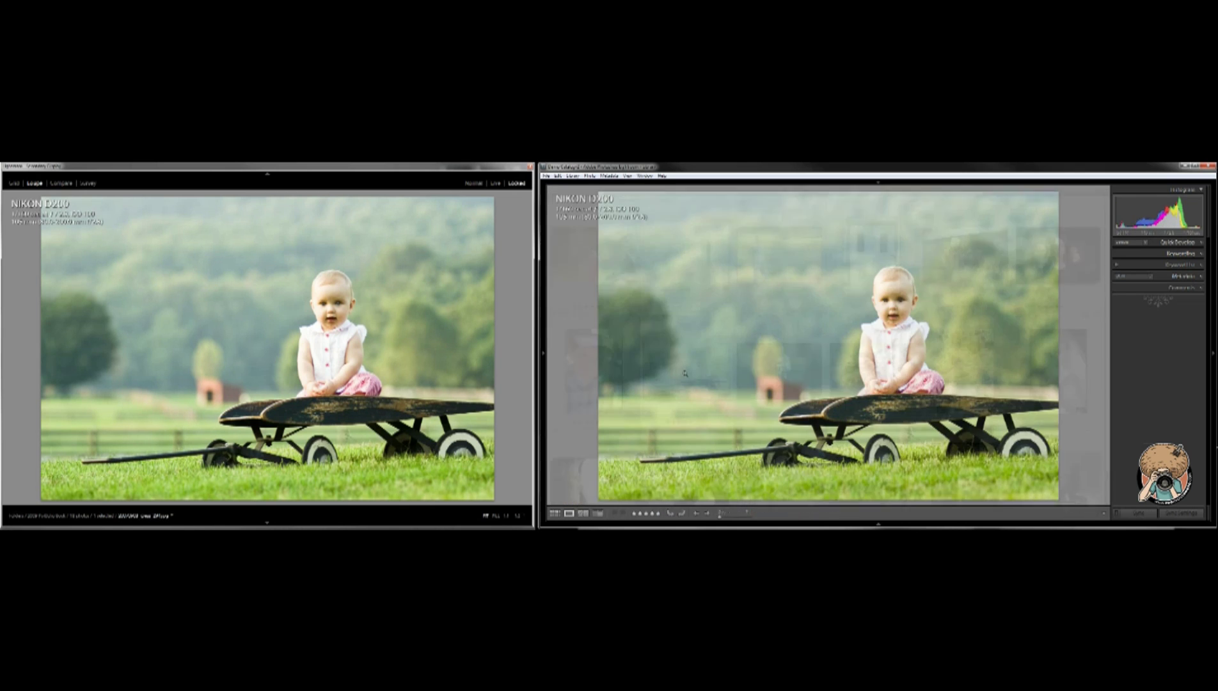
pyautogui.press('g')
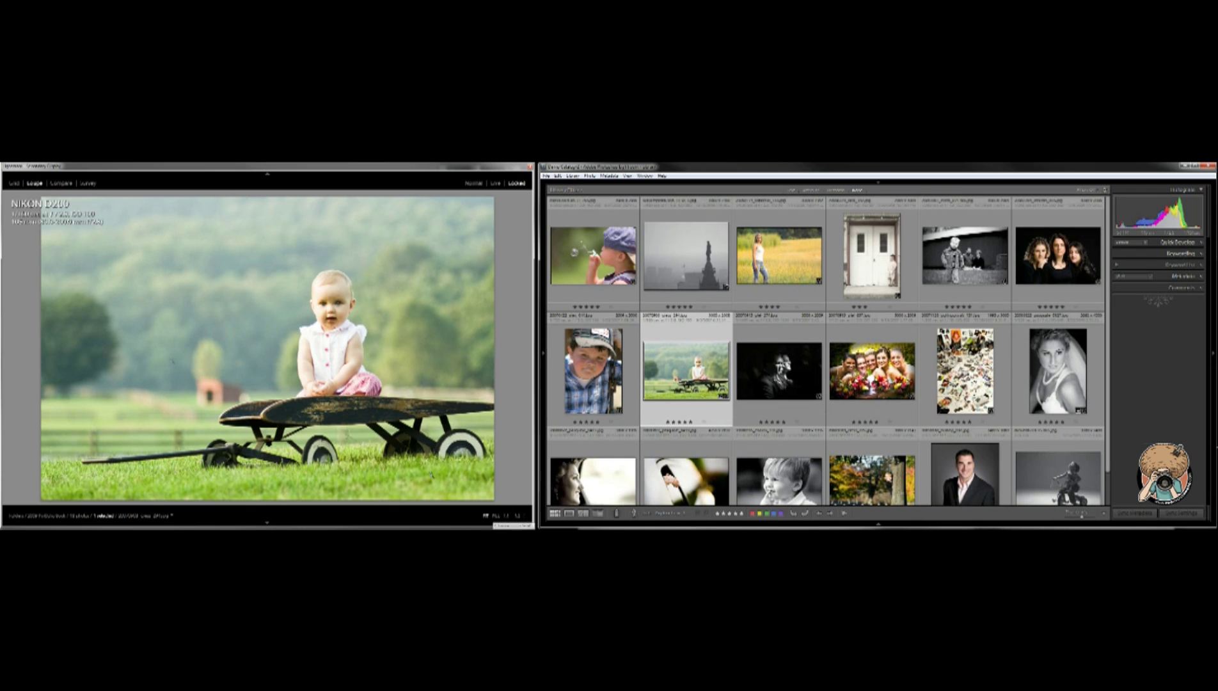
# Swap the grid and Loupe views so both displays show the baby-on-wagon photo large.
pyautogui.click(14, 183)
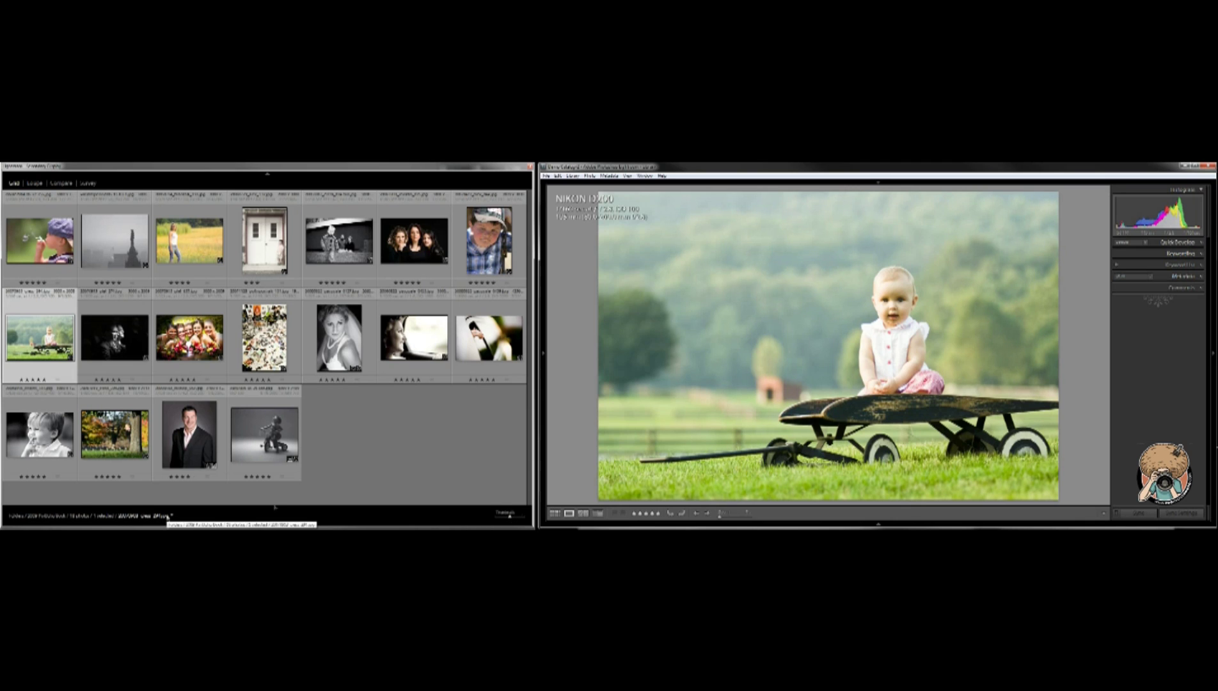
pyautogui.click(36, 183)
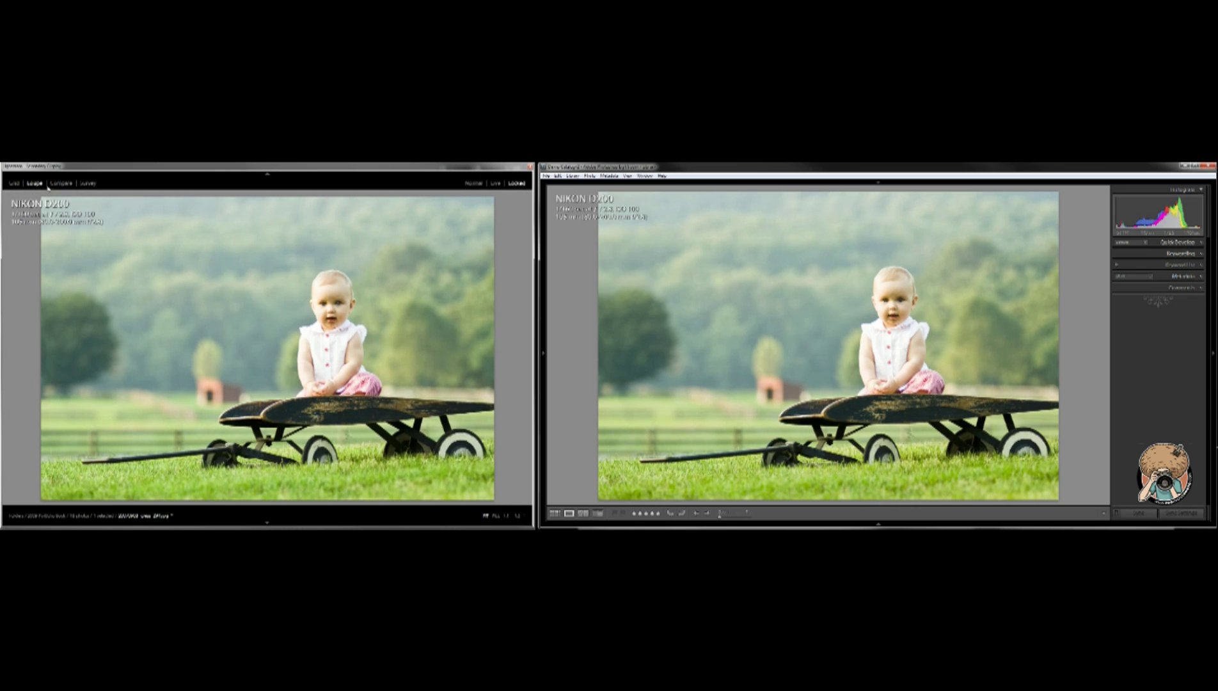
# Compare the baby-on-wagon and foggy statue photos in the main window, and survey both on the second display.
pyautogui.click(60, 184)
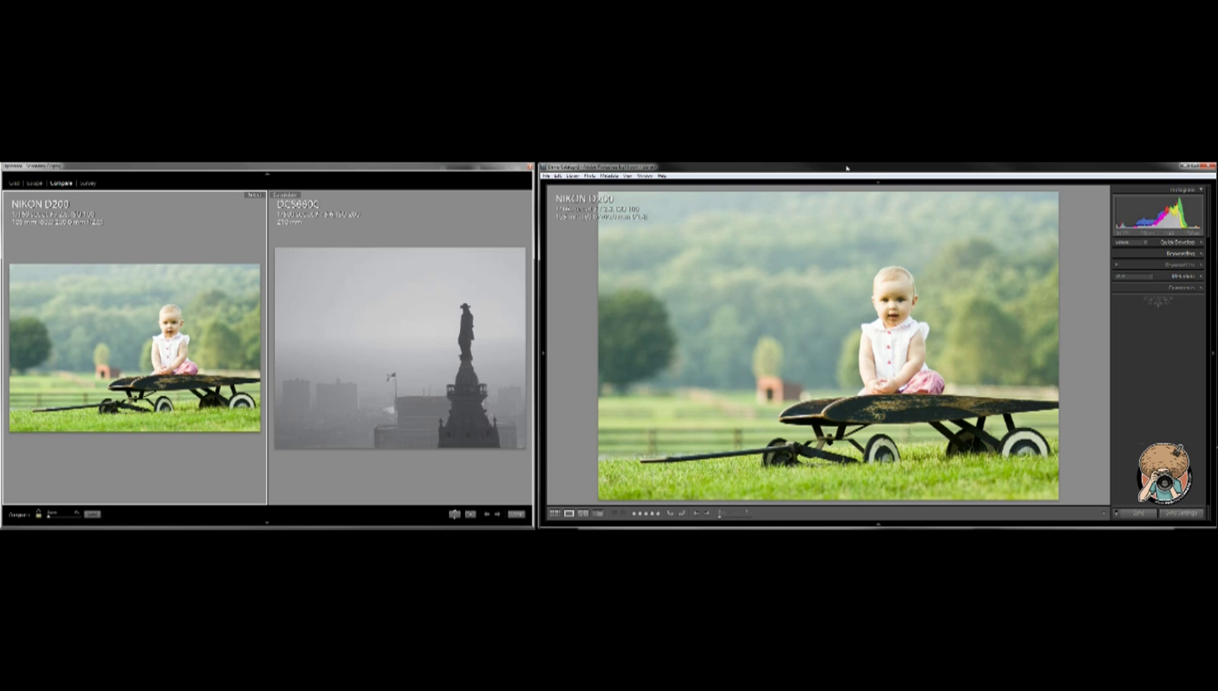
pyautogui.press('c')
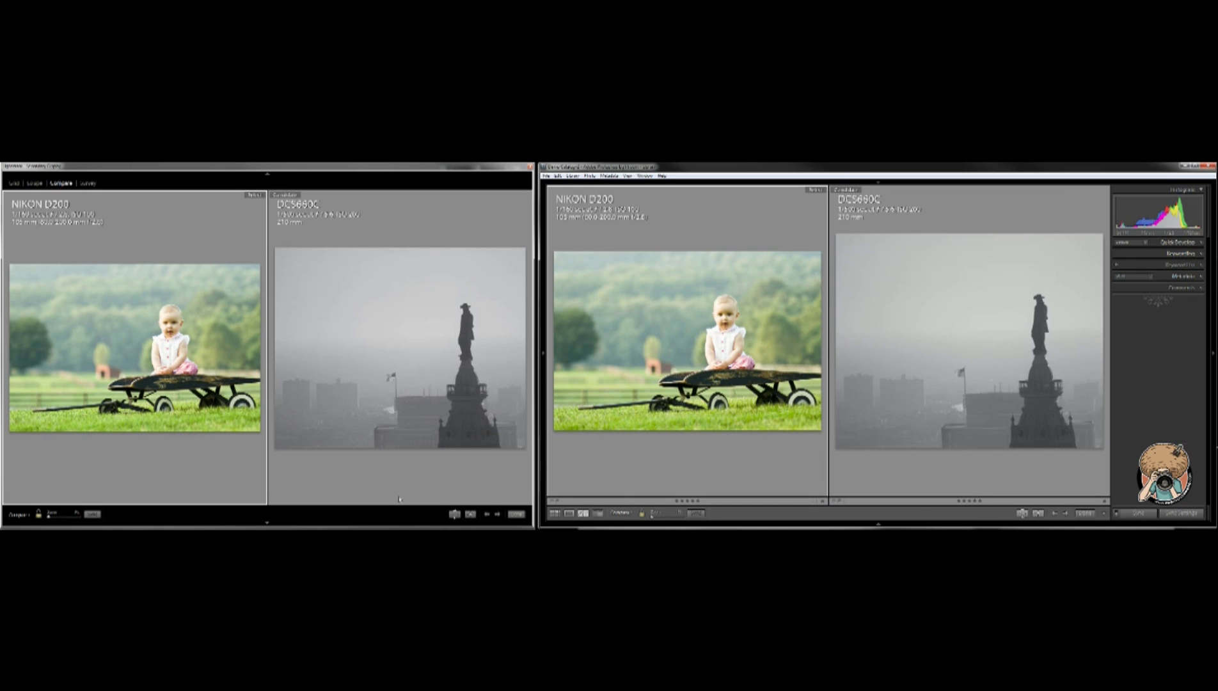
pyautogui.hotkey('shift', 'n')
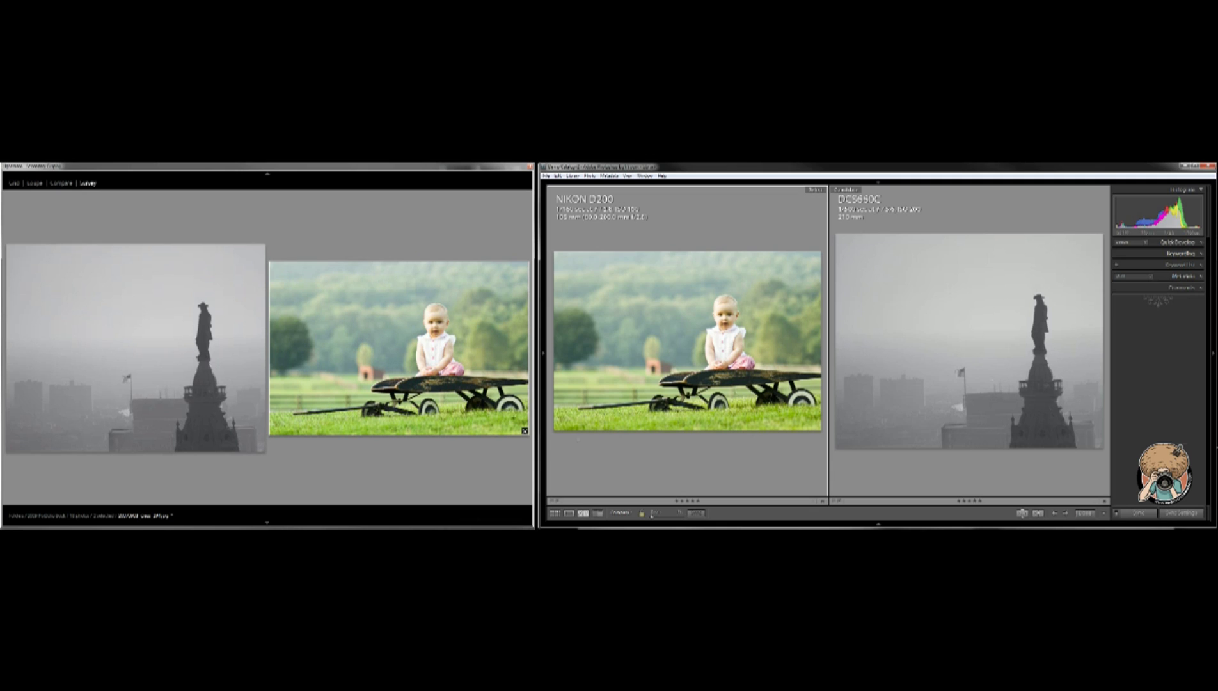
# Drop the baby photo from the survey and select the five top-row photos in the grid.
pyautogui.click(524, 433)
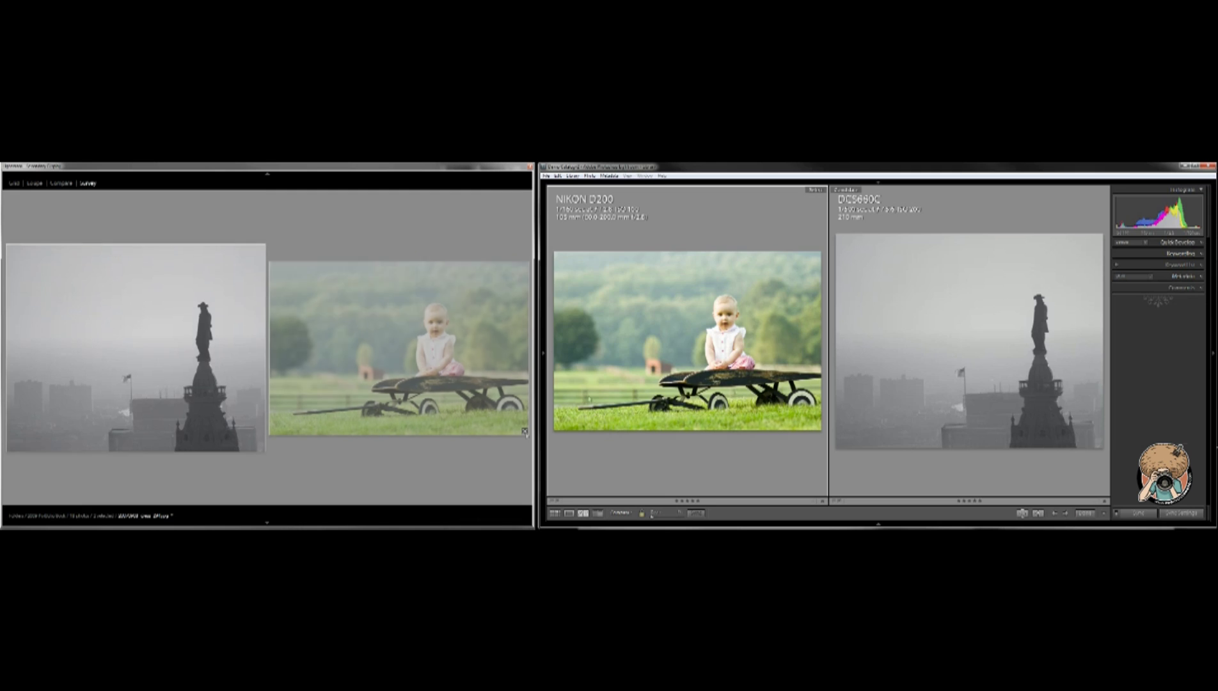
pyautogui.press('g')
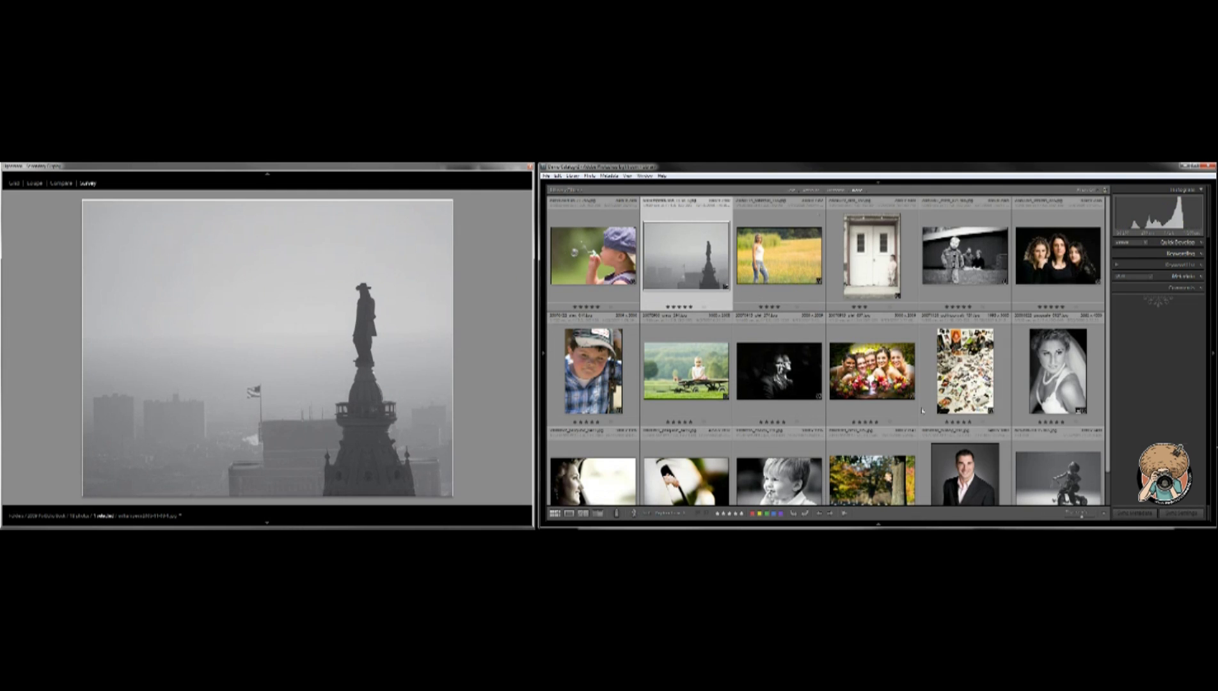
pyautogui.hotkey('shift', 'Right')
pyautogui.hotkey('shift', 'Right')
pyautogui.hotkey('shift', 'Right')
pyautogui.hotkey('shift', 'Right')
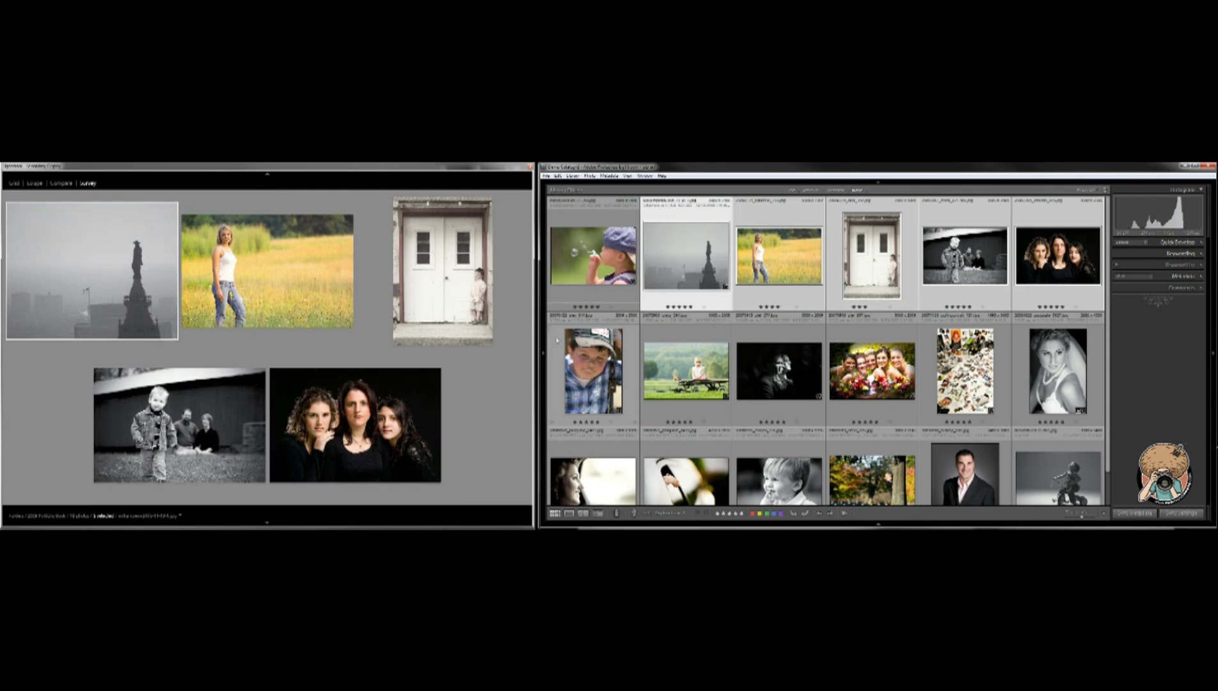
# Remove four photos, including the three-women one, then survey only the woman-in-car and hand-on-car-window photos.
pyautogui.click(488, 342)
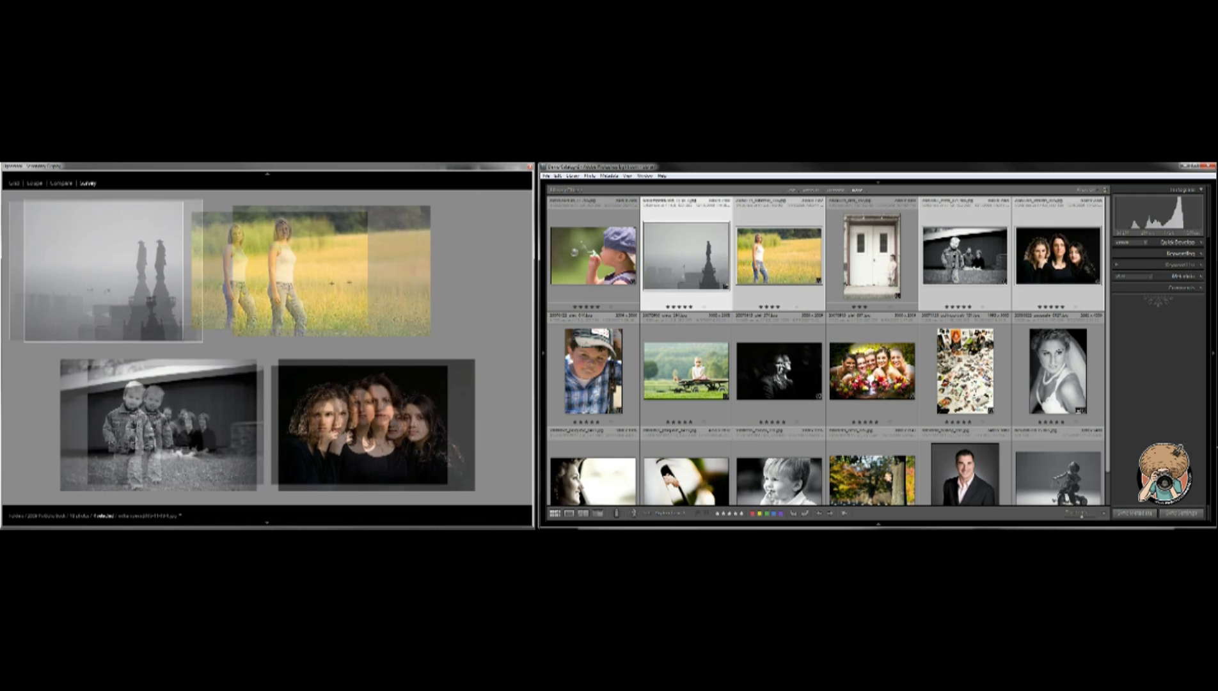
pyautogui.click(425, 327)
pyautogui.click(224, 341)
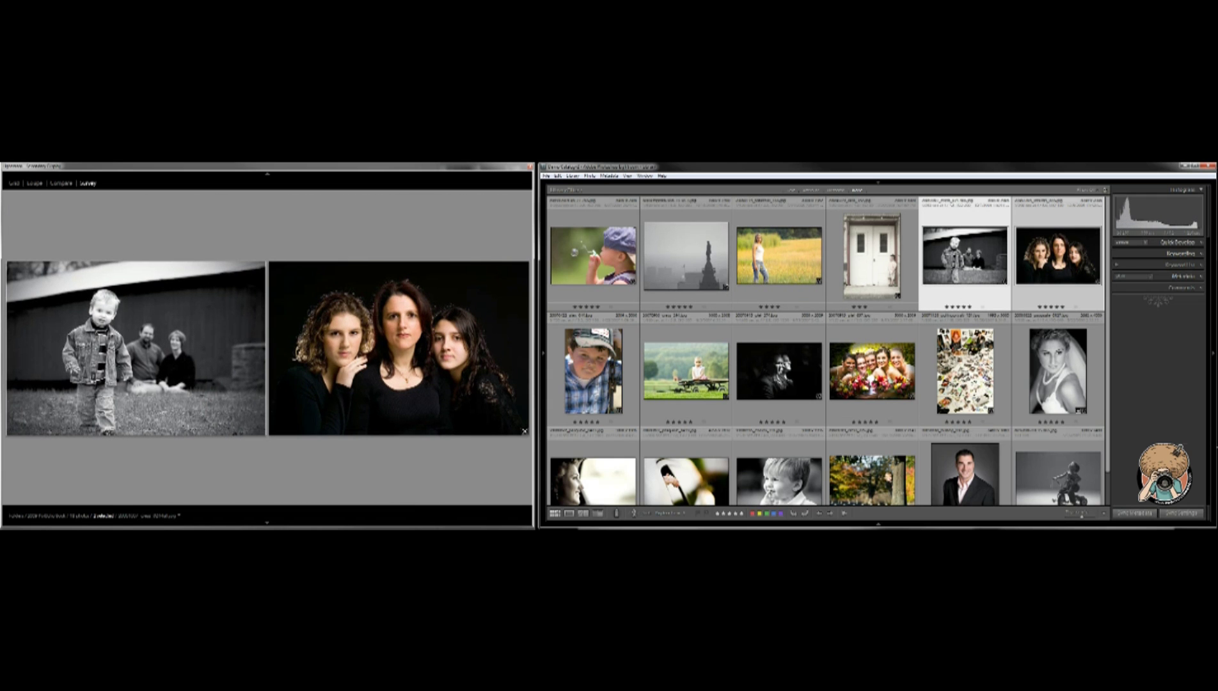
pyautogui.click(525, 431)
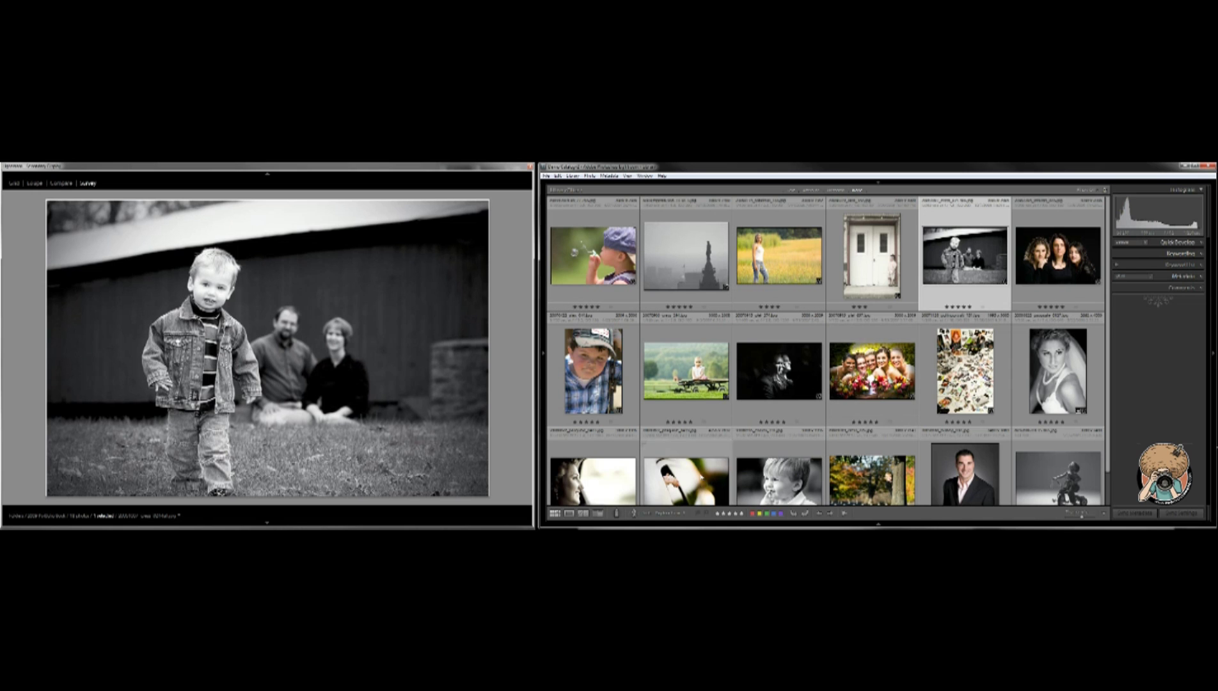
pyautogui.click(593, 480)
pyautogui.keyDown('ctrl'); pyautogui.click(685, 450); pyautogui.keyUp('ctrl')
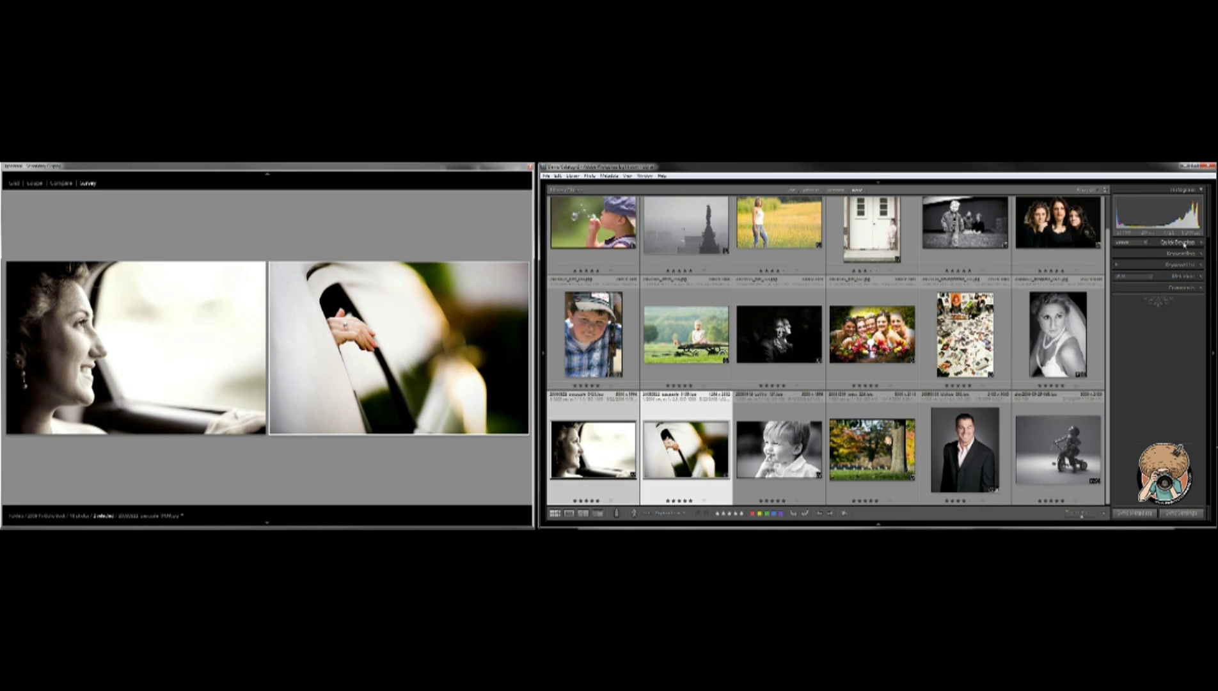
# Open the hand-on-car photo in Develop, show it in Normal secondary Loupe, and reset it to colour.
pyautogui.press('d')
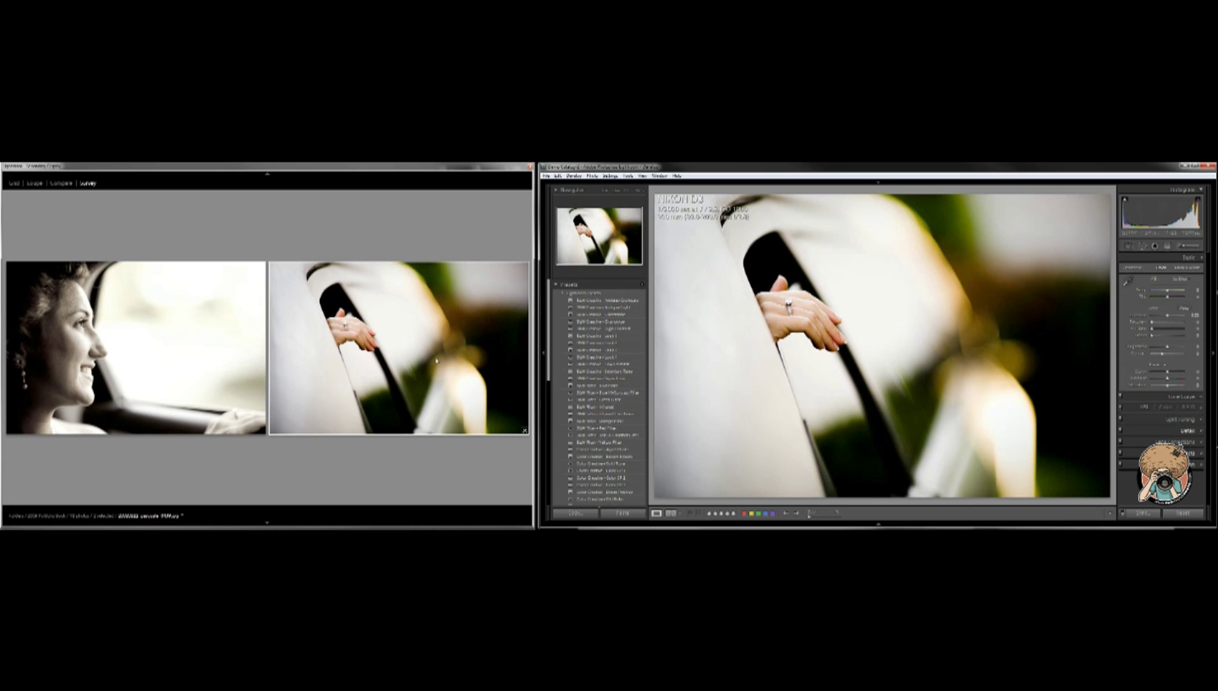
pyautogui.hotkey('shift', 'e')
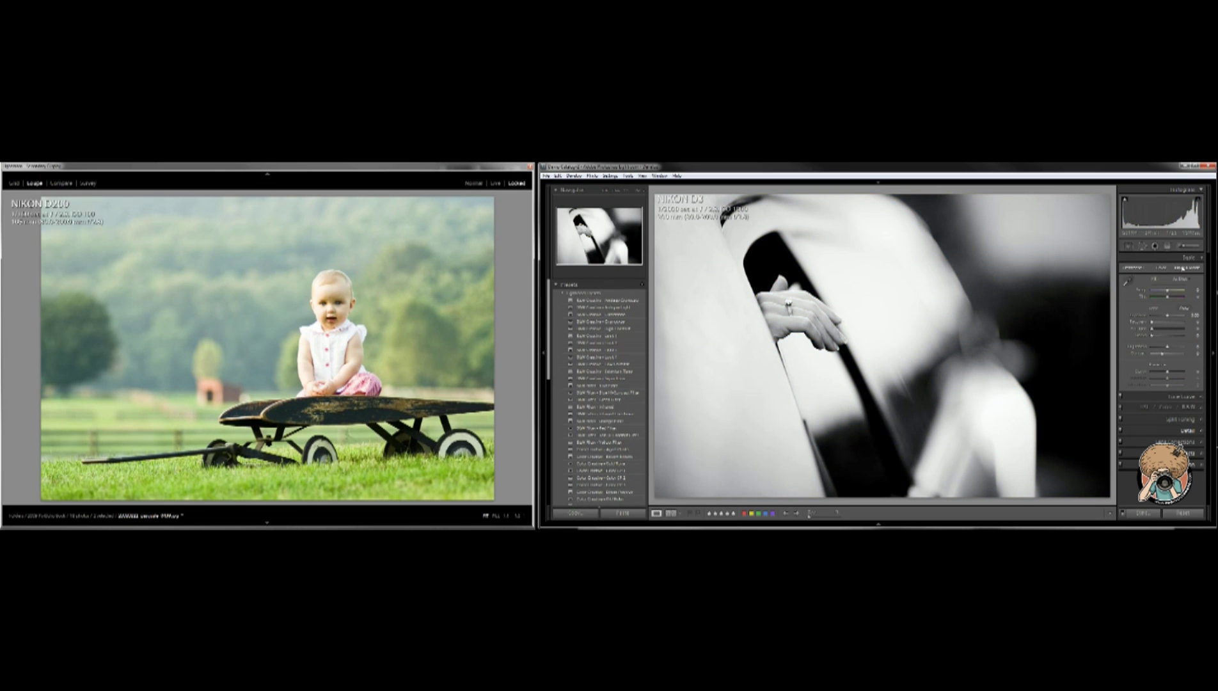
pyautogui.click(474, 184)
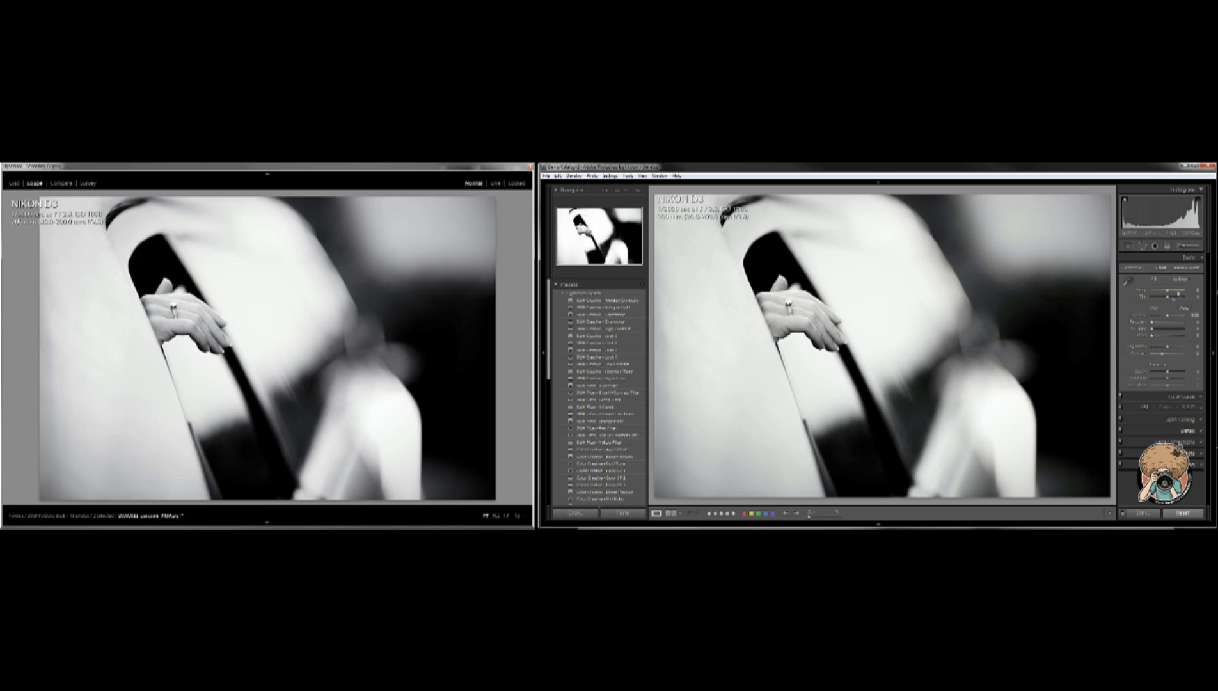
pyautogui.click(1183, 512)
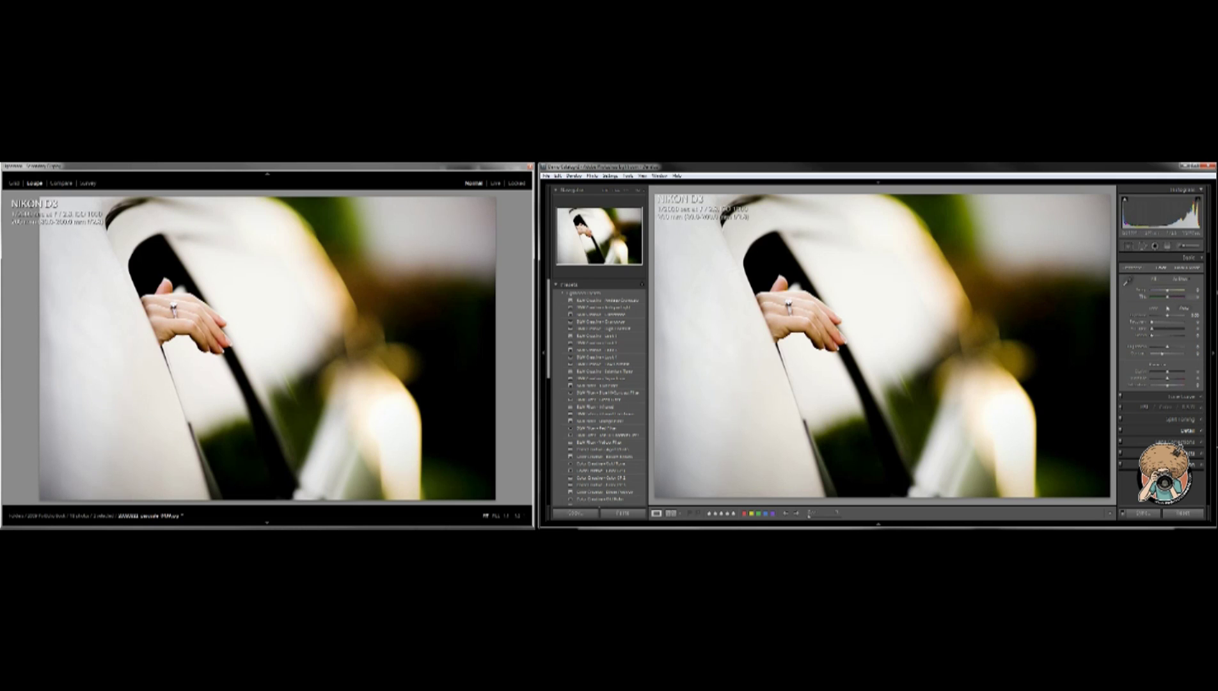
# Review the Window > Secondary Display and Screen Mode options unchanged, then return to the Library grid.
pyautogui.click(659, 177)
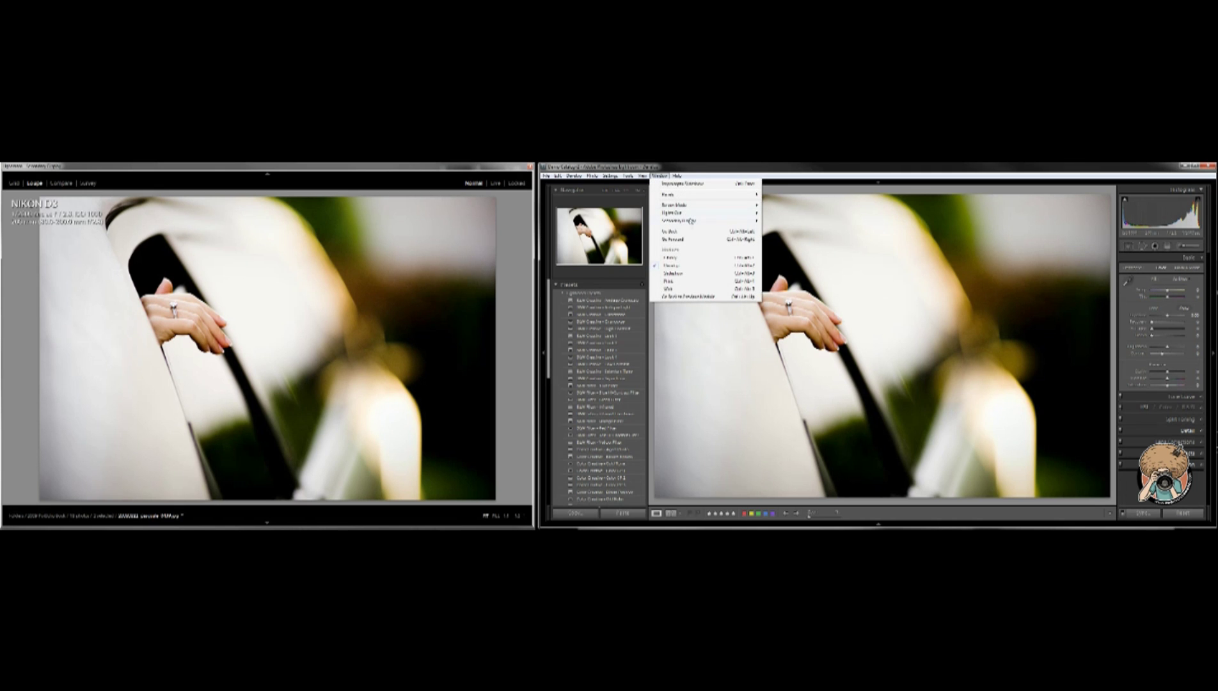
pyautogui.moveTo(691, 226)
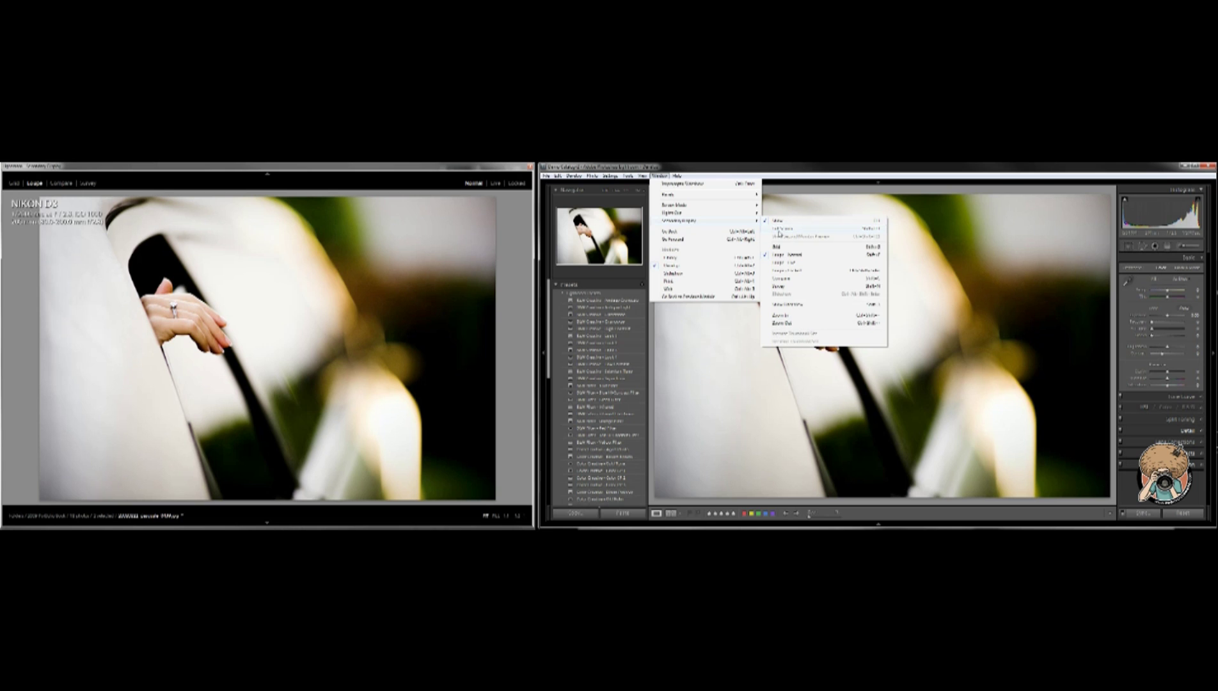
pyautogui.click(781, 183)
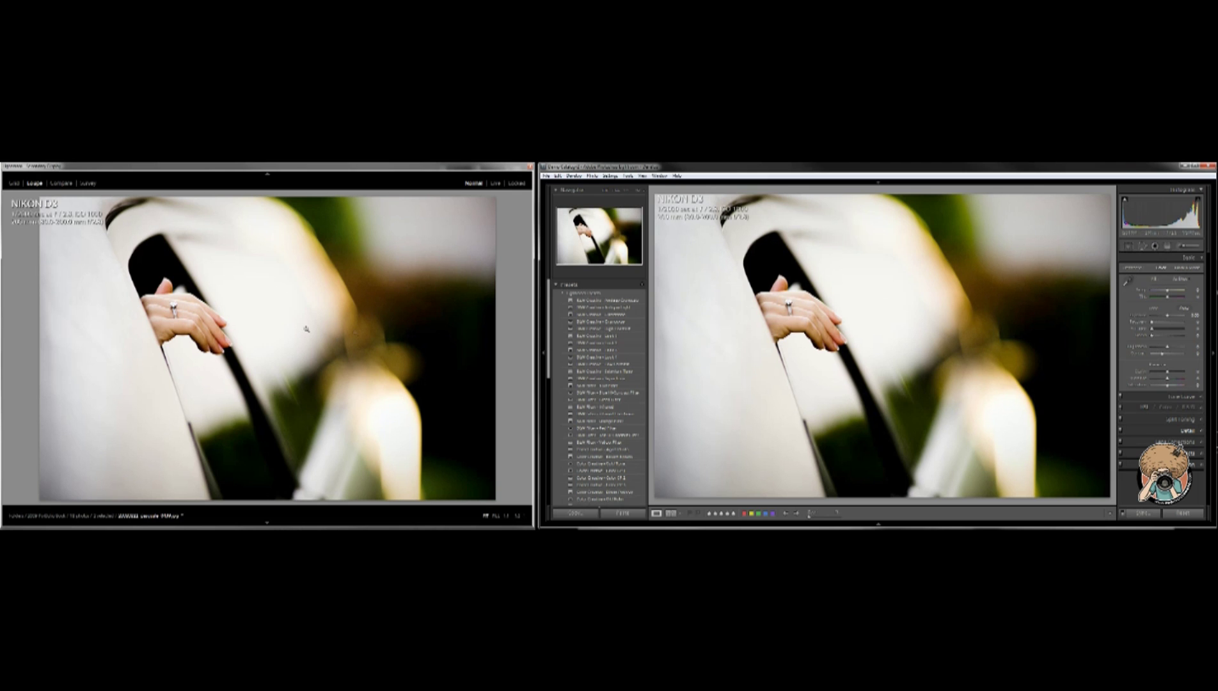
pyautogui.click(659, 176)
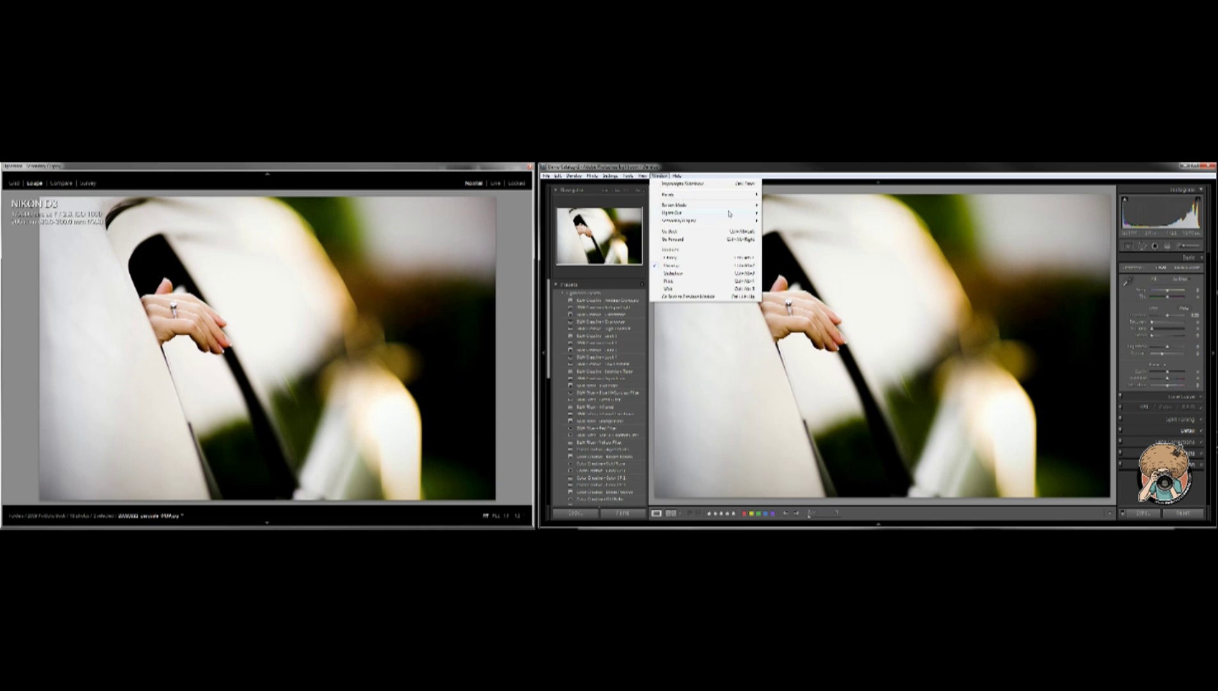
pyautogui.moveTo(736, 205)
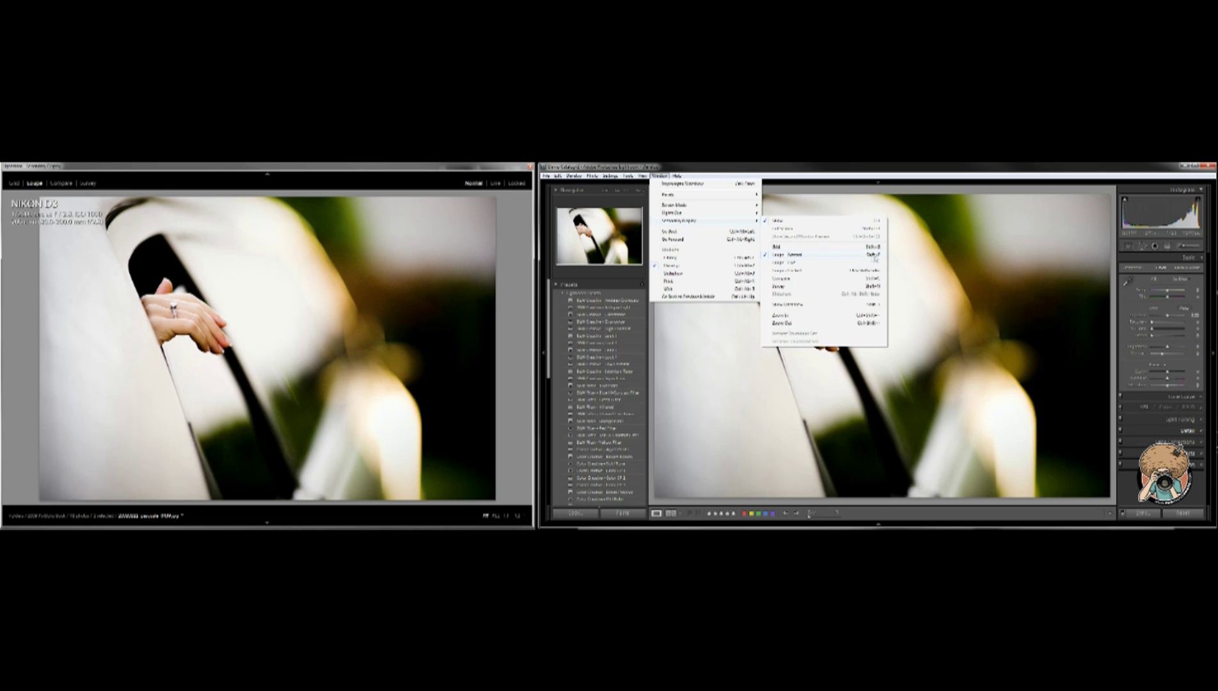
pyautogui.click(442, 194)
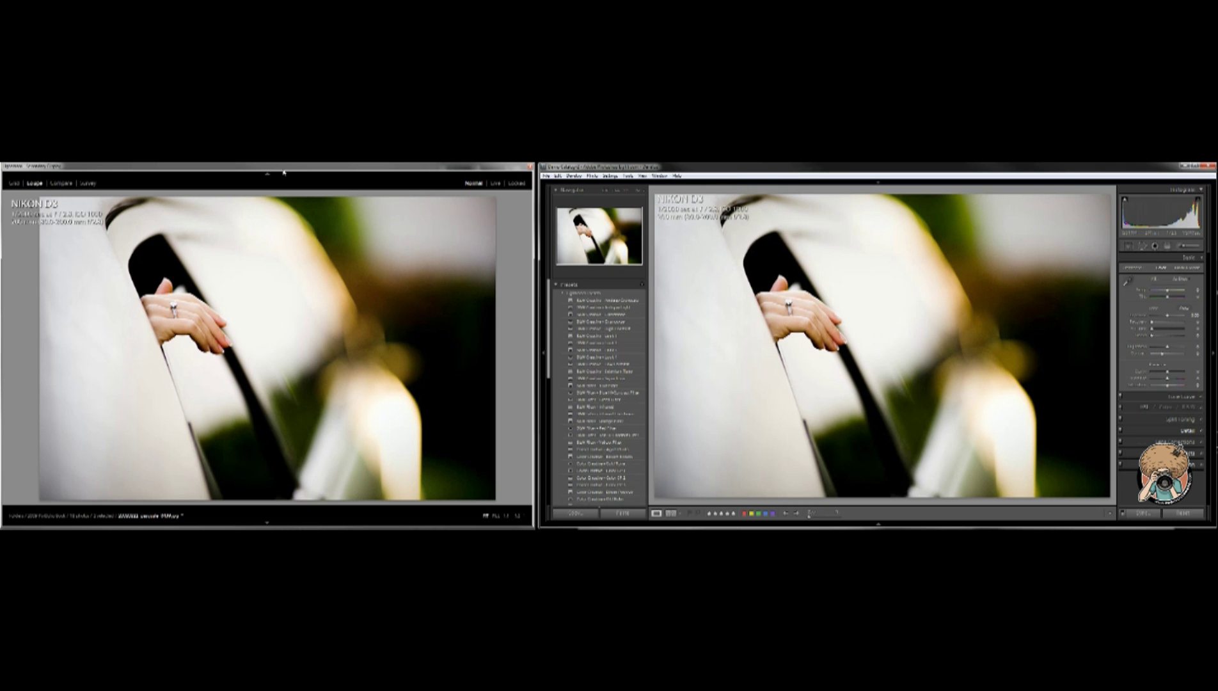
pyautogui.press('g')
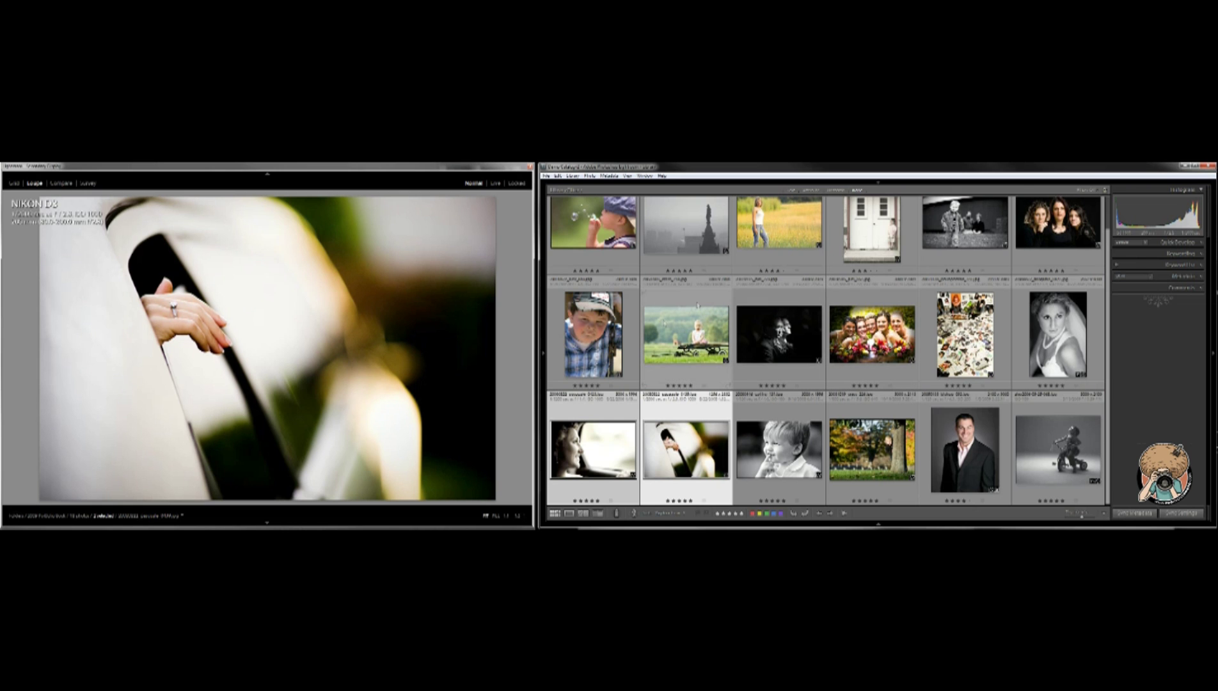
# Browse the boy portrait, autumn tree and men's portrait, ending on the foggy statue photo.
pyautogui.click(779, 448)
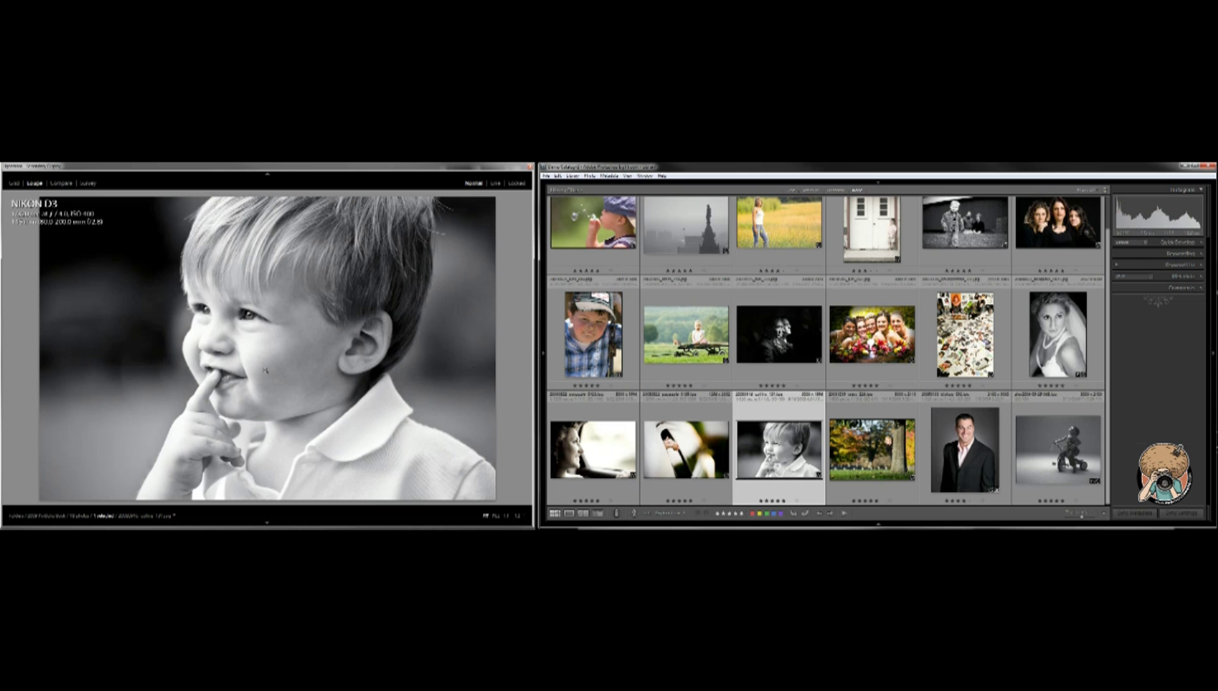
pyautogui.press('Right')
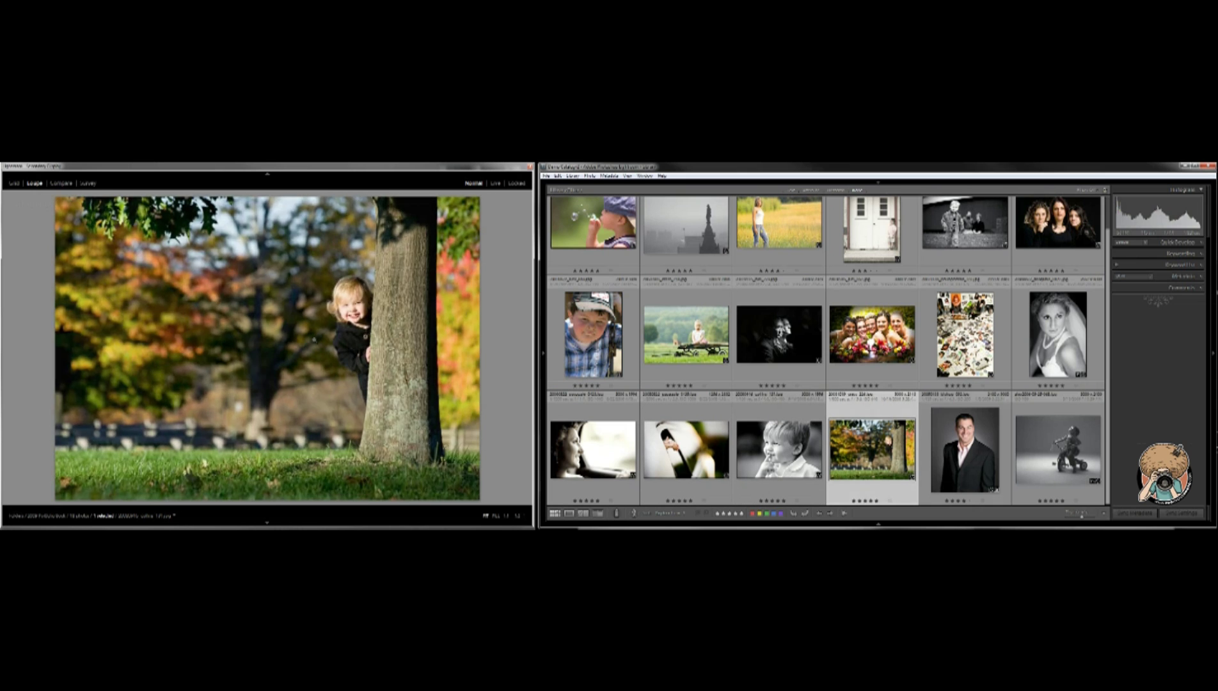
pyautogui.press('Right')
pyautogui.press('Left')
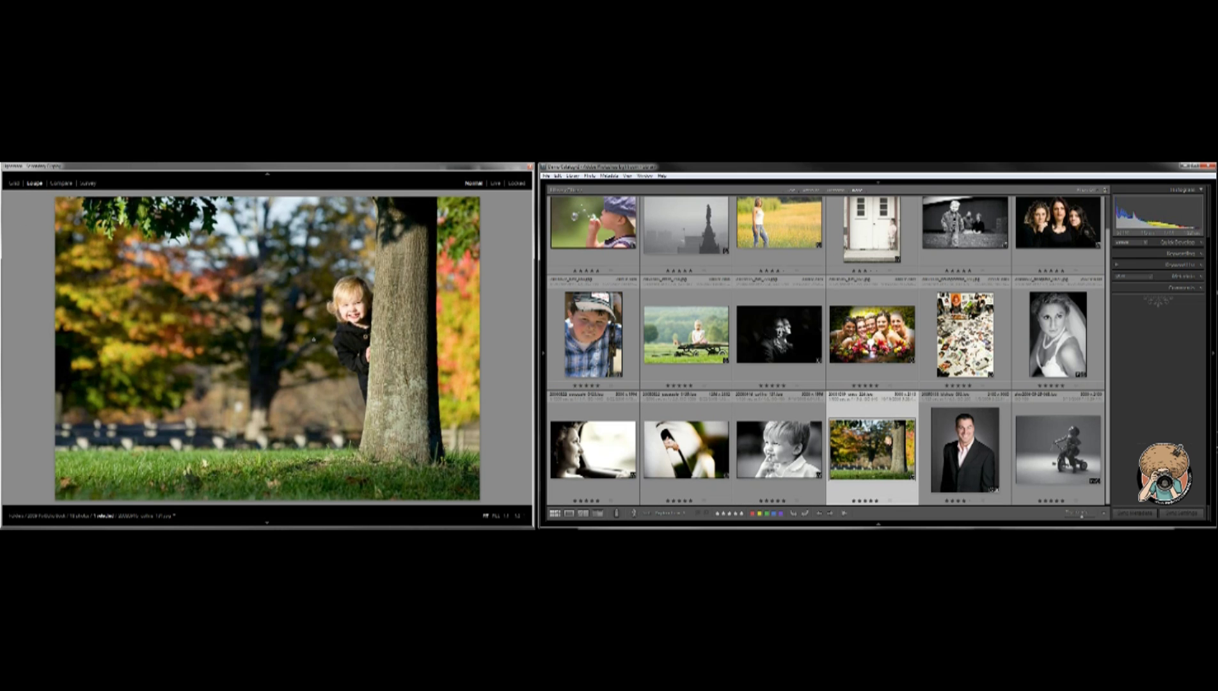
pyautogui.press('Left')
pyautogui.click(803, 343)
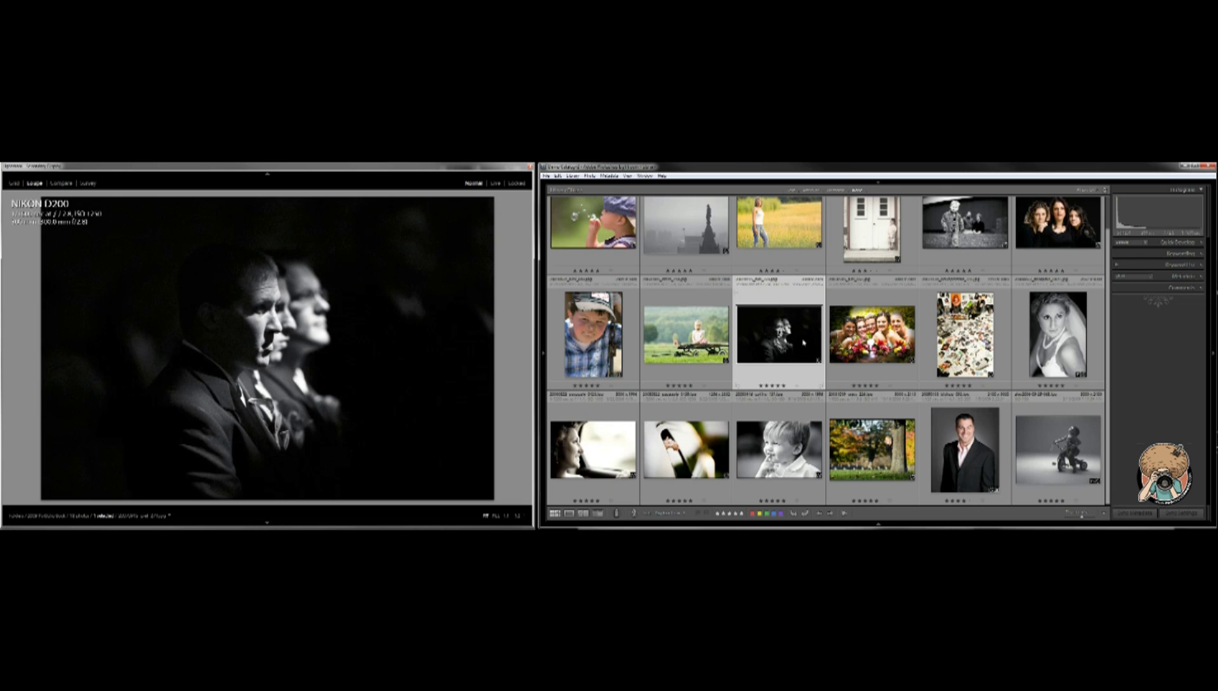
pyautogui.click(719, 232)
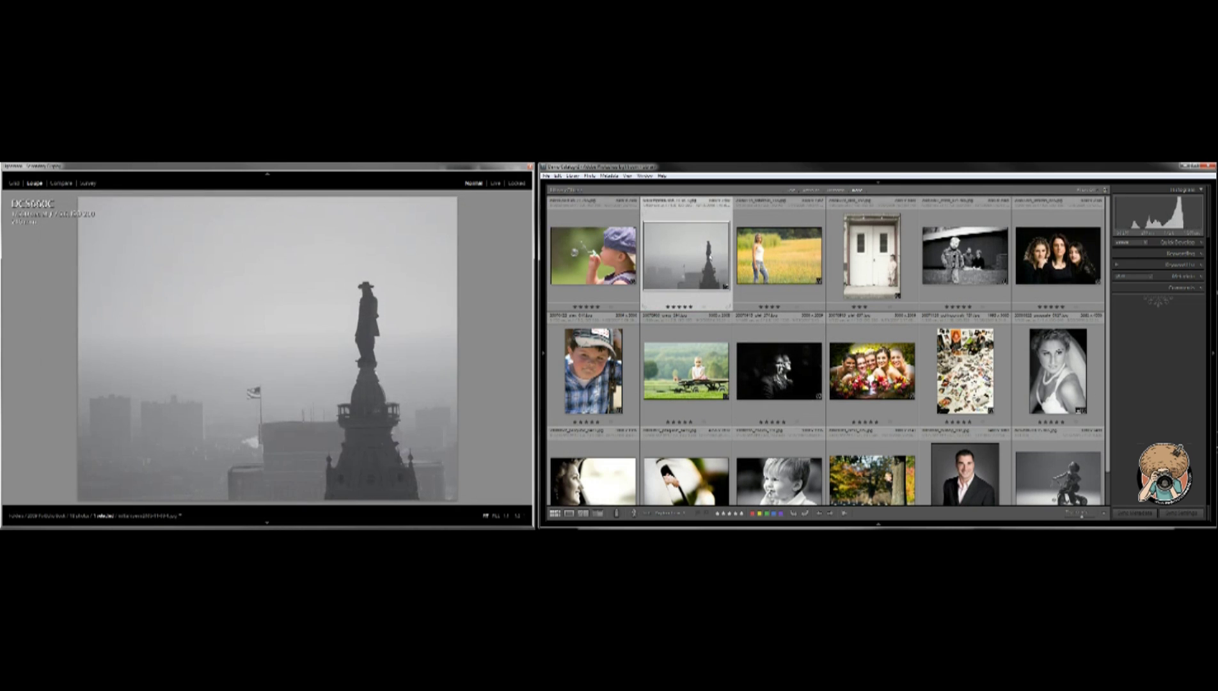